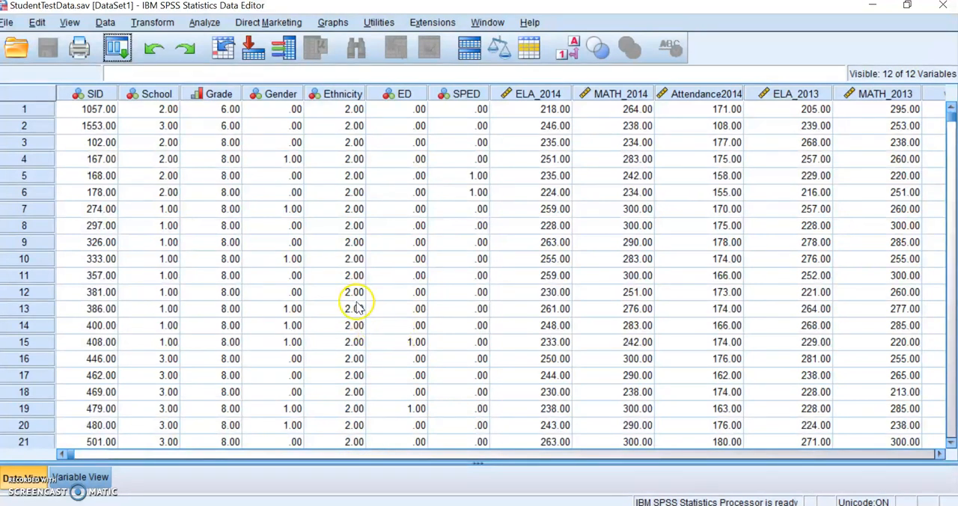
Set up a Descriptives analysis with ELA_2014, MATH_2014, ELA_2013 and MATH_2013 as its variables
left_click(202, 24)
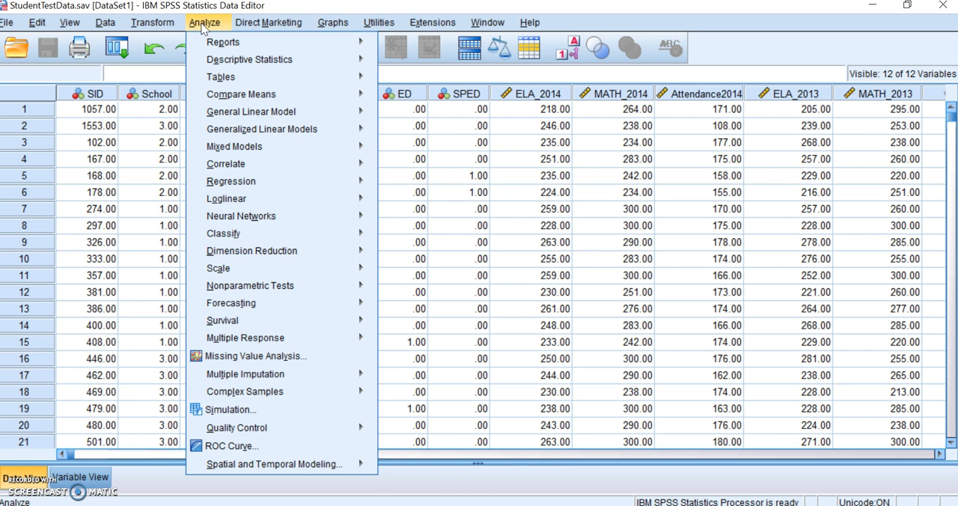
mouse_move(215, 66)
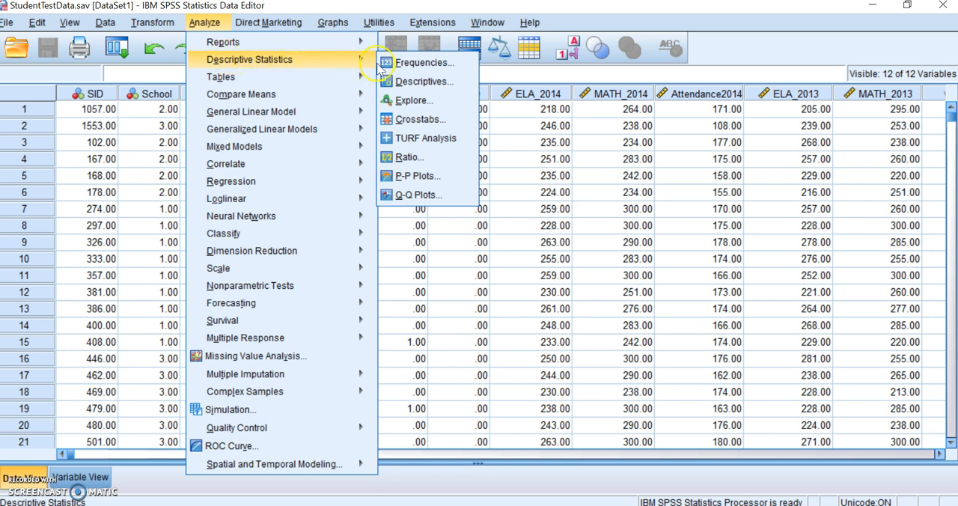
left_click(412, 88)
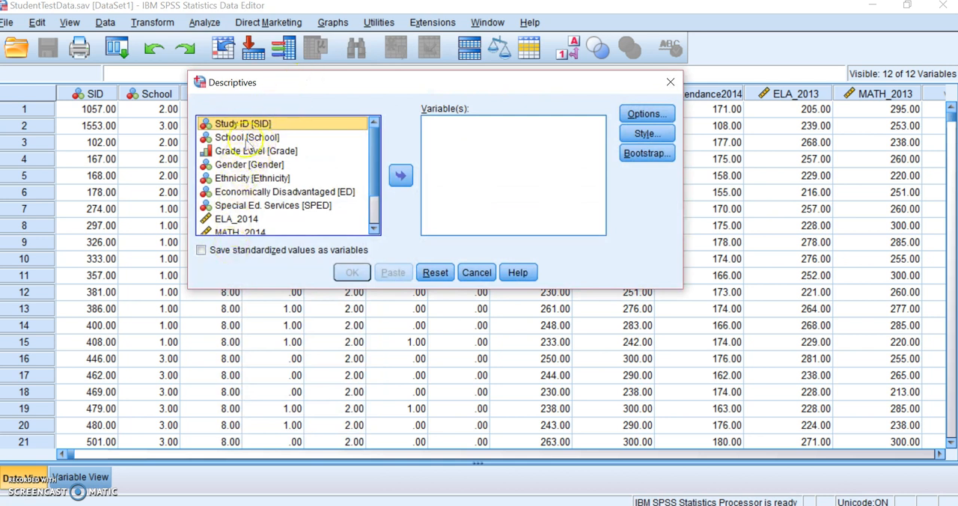
left_click_drag(372, 180, 363, 146)
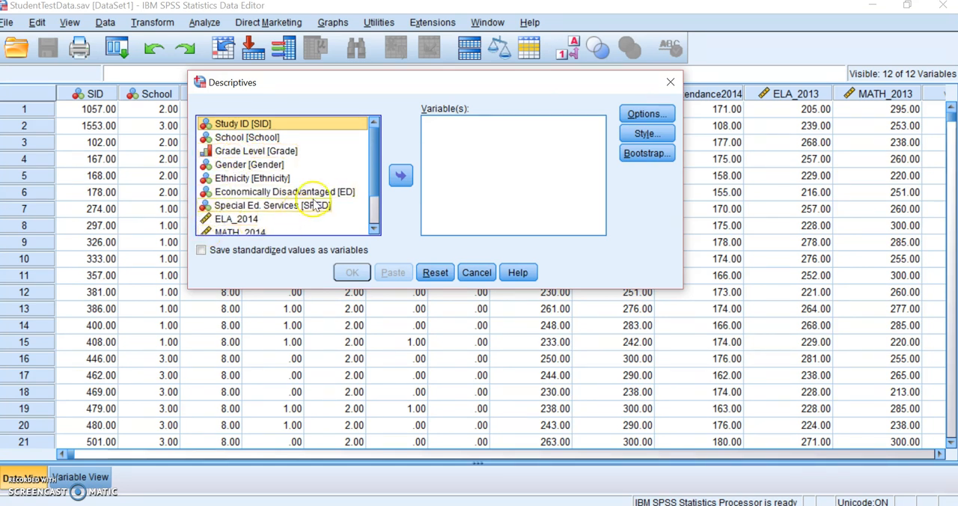
scroll(371, 179, "down", 1)
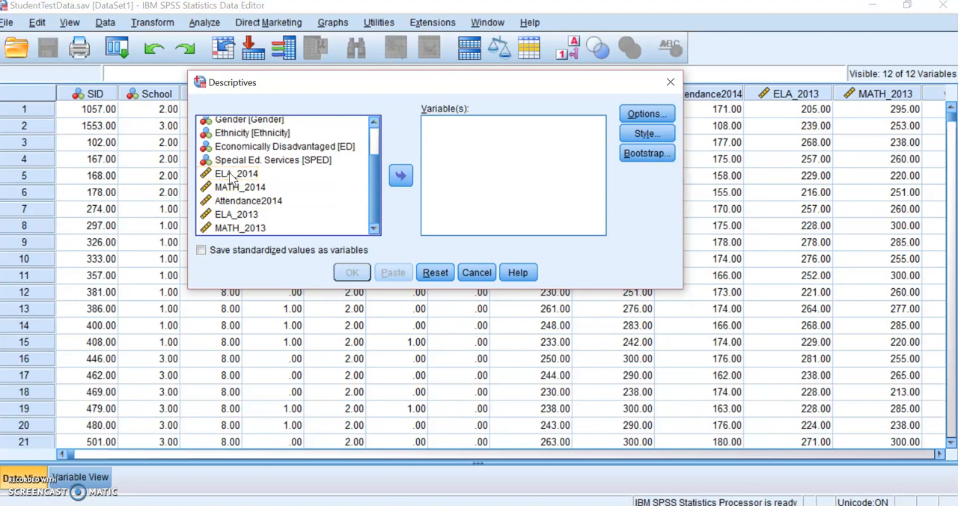
left_click(230, 174)
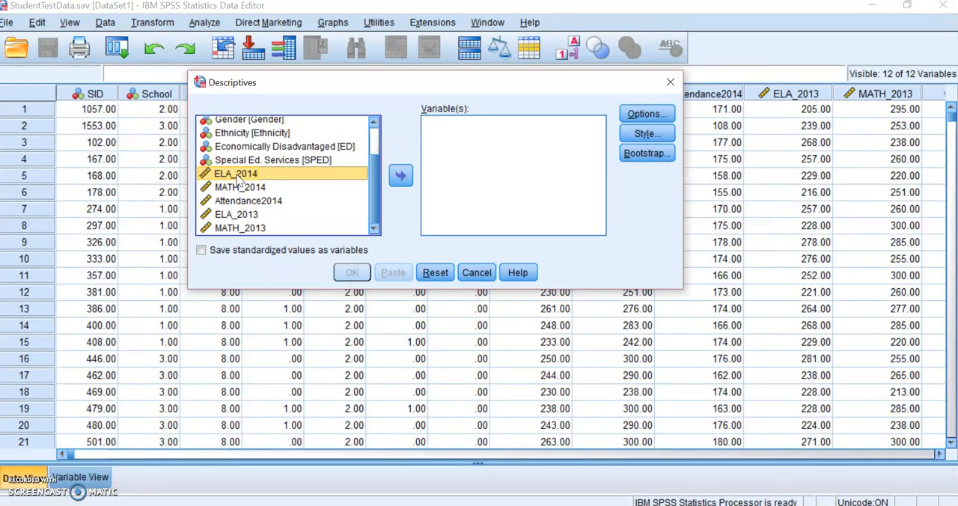
left_click(238, 186, "ctrl")
left_click(239, 186, "ctrl")
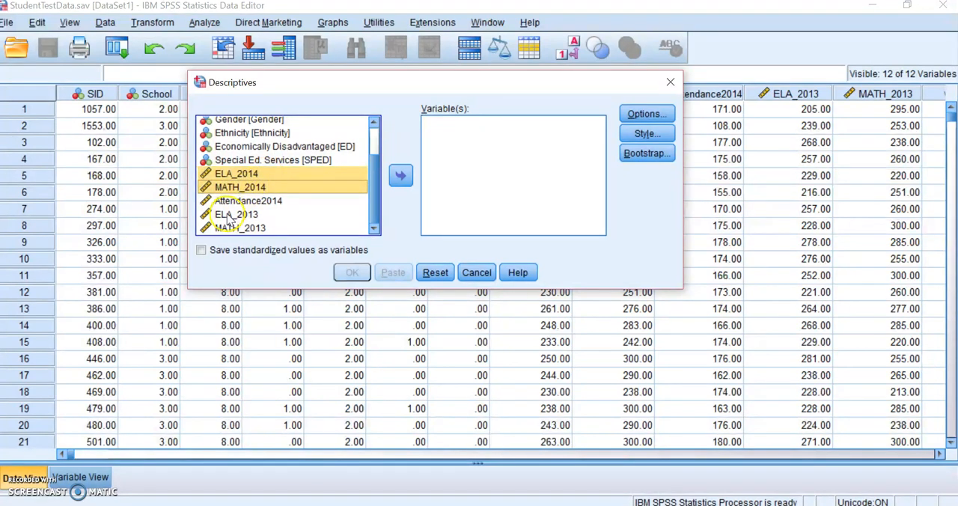
left_click(227, 215, "ctrl")
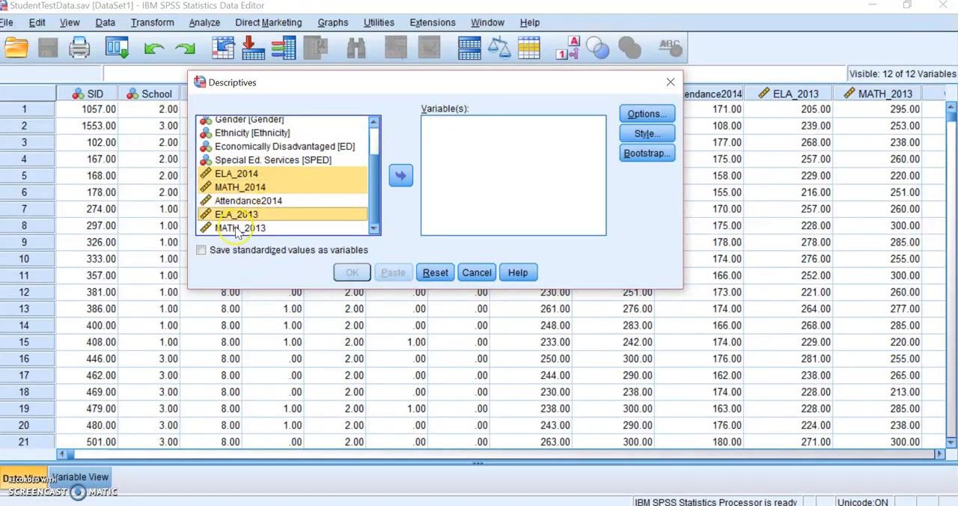
left_click(237, 229, "ctrl")
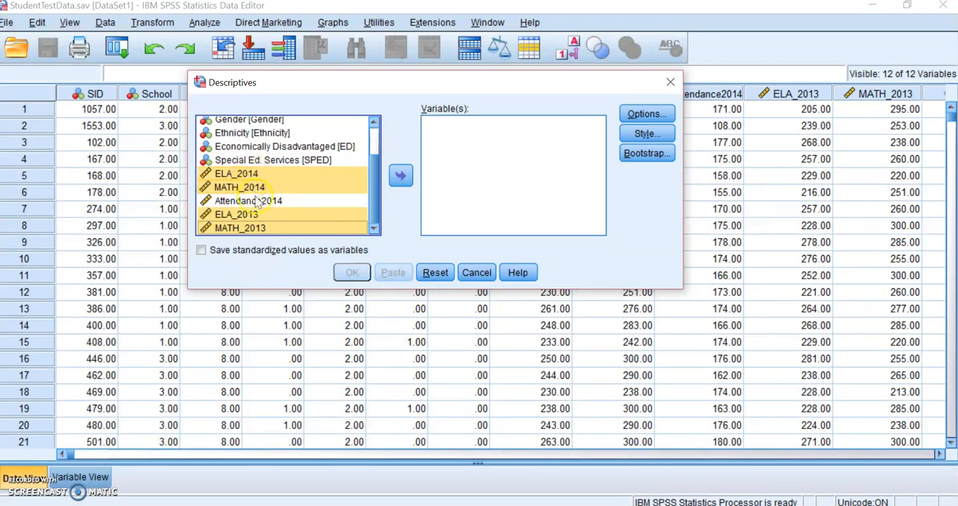
left_click(401, 177)
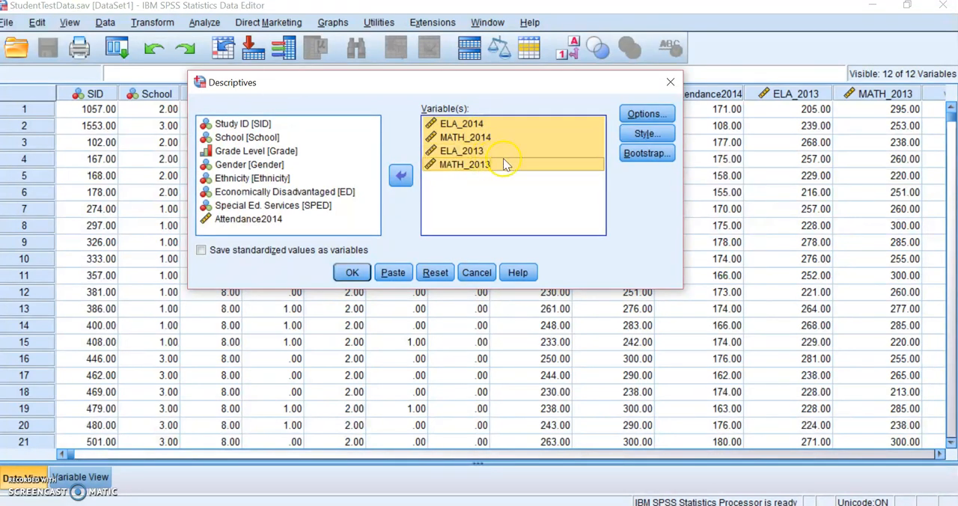
Add Range and Skewness to the Descriptives statistics and run the analysis
left_click(648, 117)
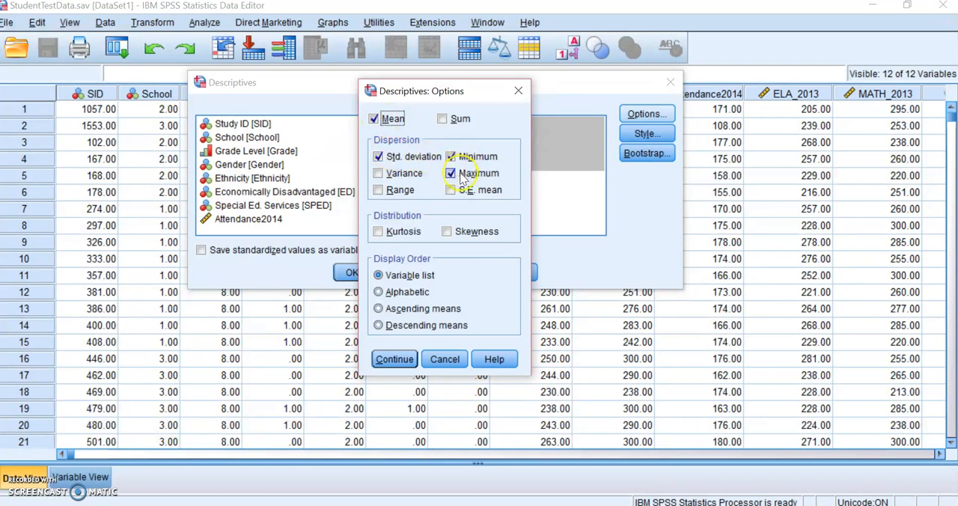
left_click(378, 190)
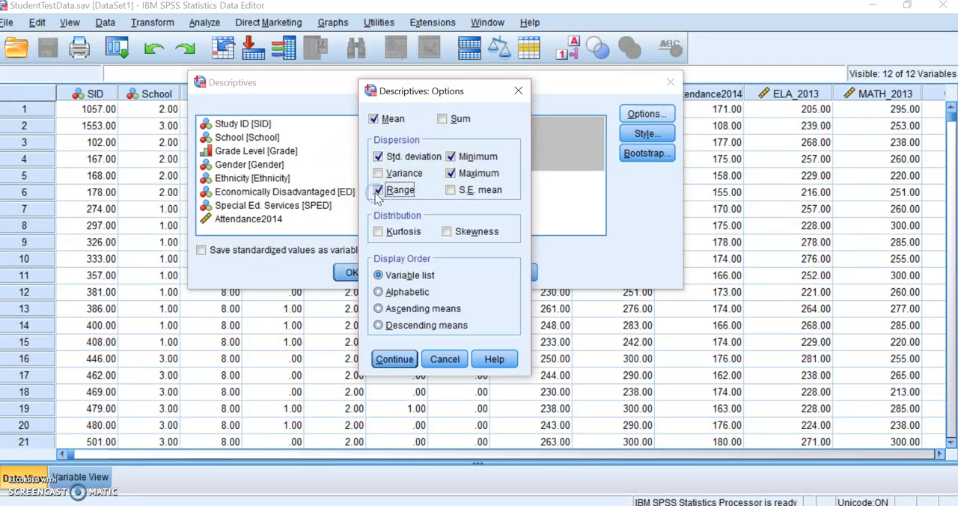
left_click(447, 232)
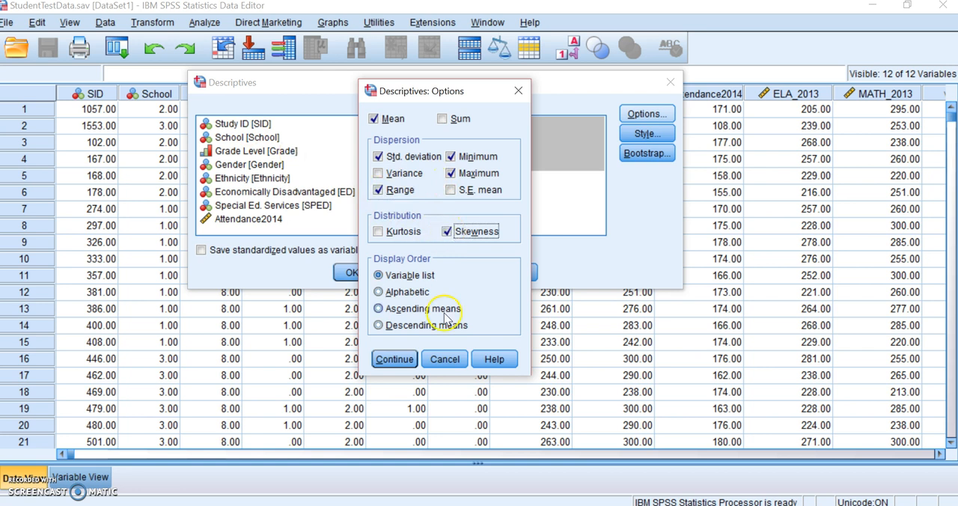
left_click(394, 360)
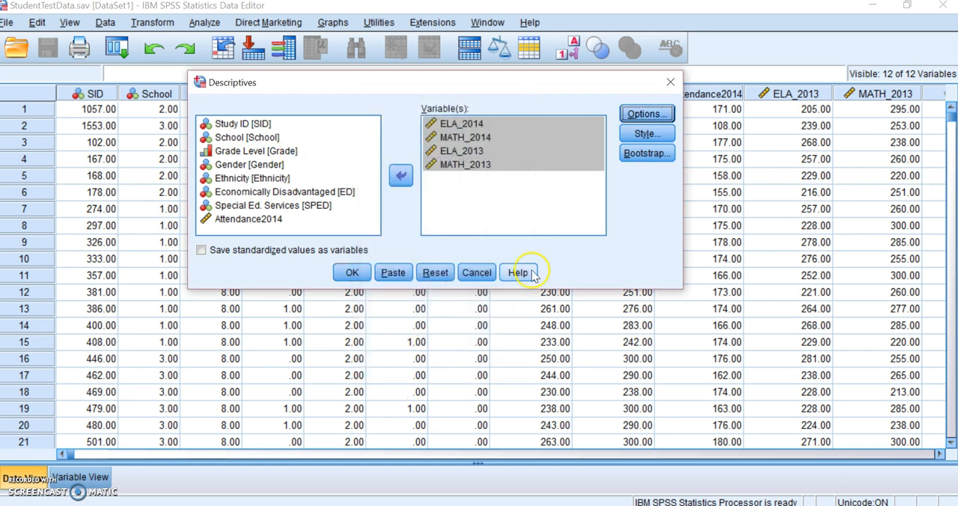
left_click(350, 273)
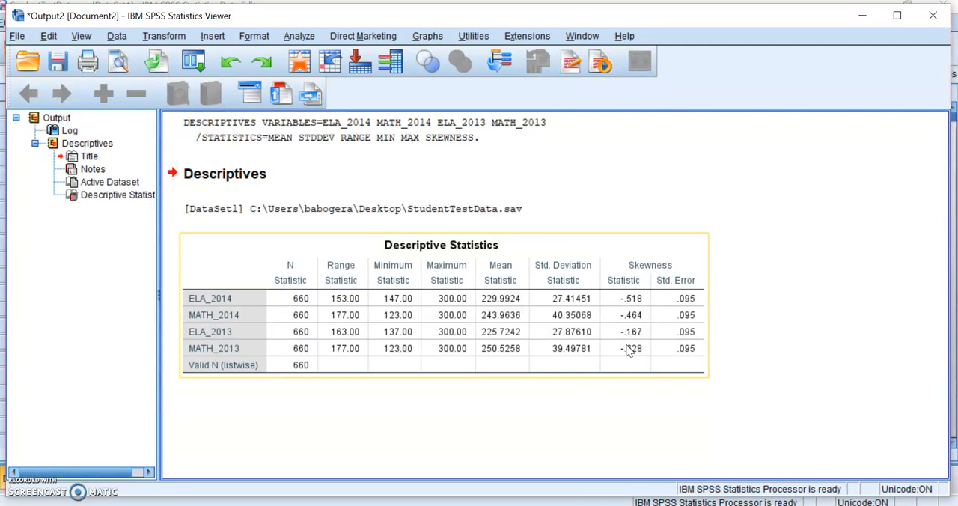
Return to the StudentTestData data set and set up a Frequencies analysis with the School and Grade Level variables
left_click(721, 502)
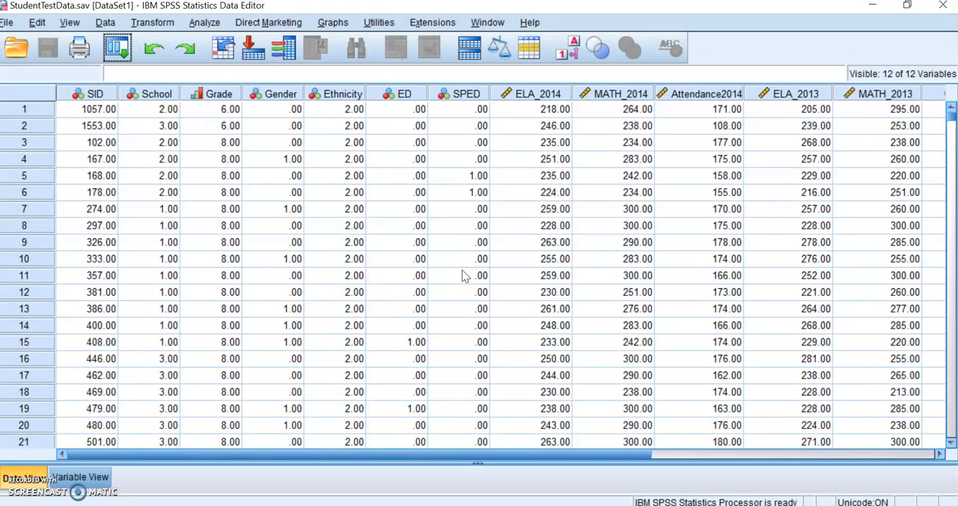
left_click(199, 27)
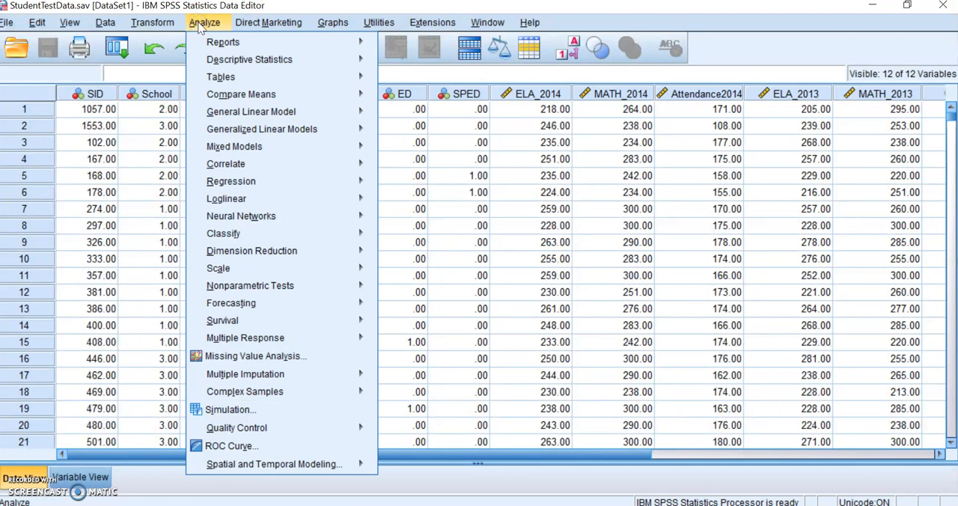
mouse_move(236, 65)
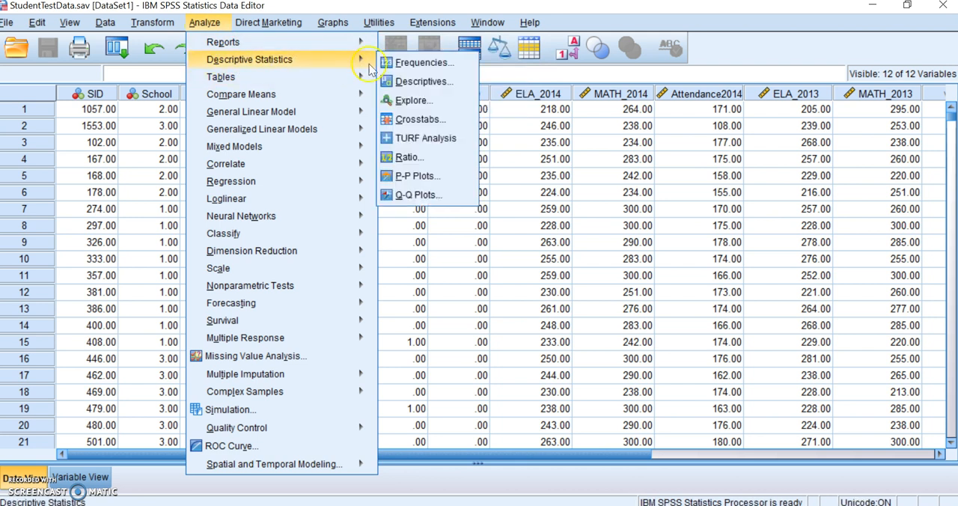
left_click(398, 67)
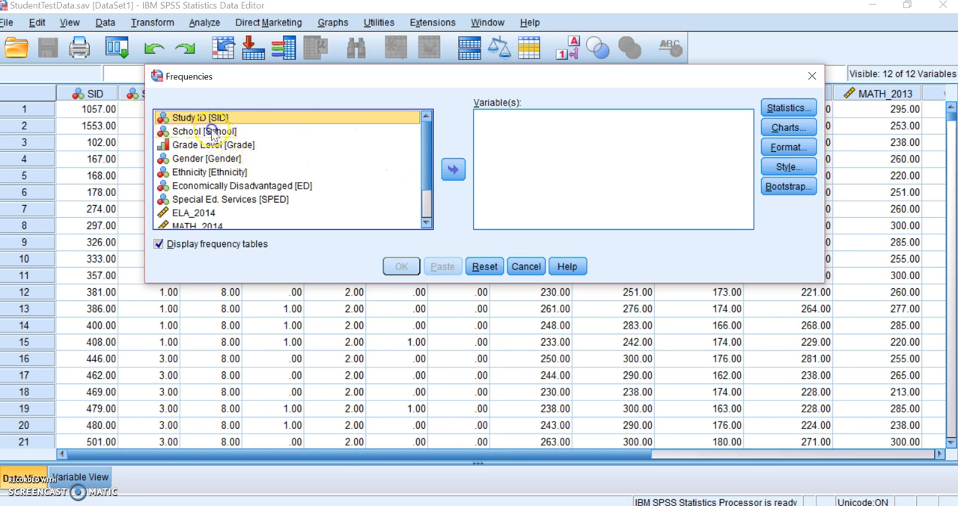
left_click(213, 132)
left_click(453, 171)
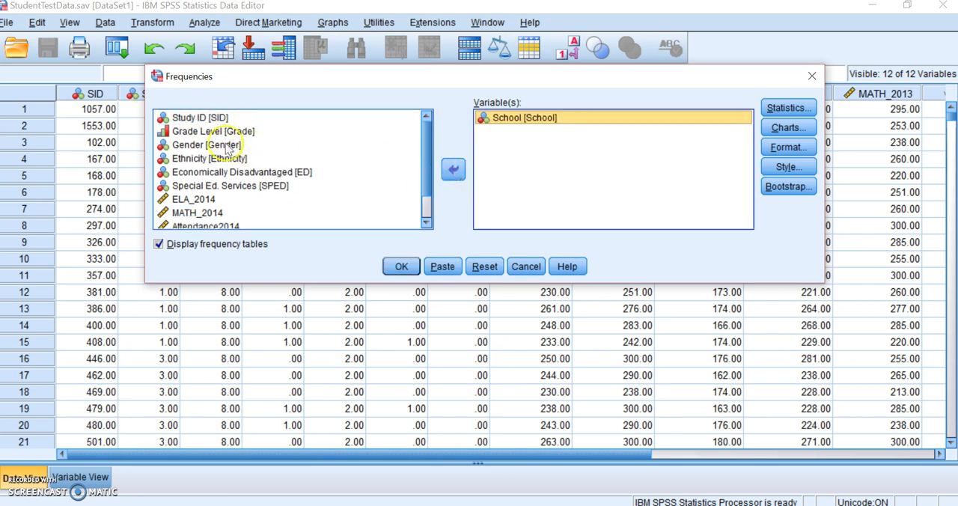
left_click(453, 170)
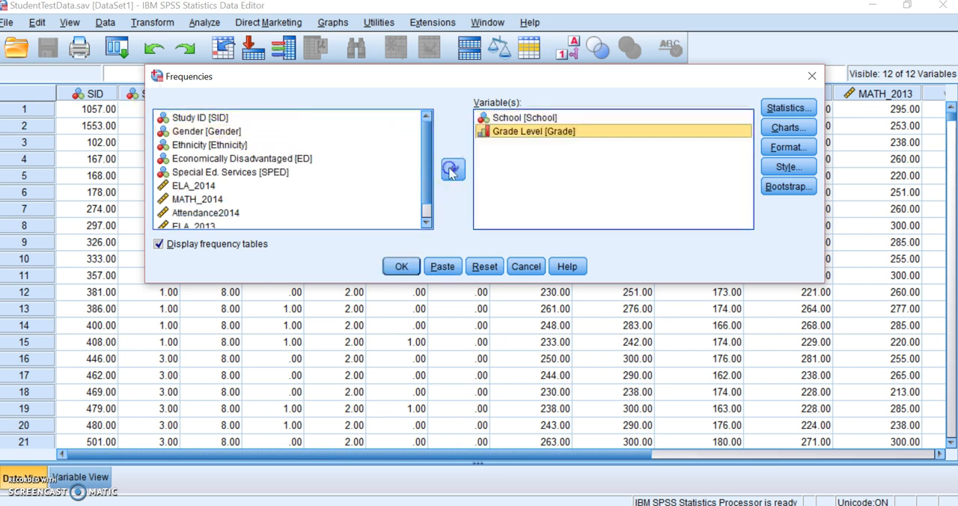
Add Gender, Economically Disadvantaged and Special Ed. Services to the Frequencies variables
left_click(210, 135)
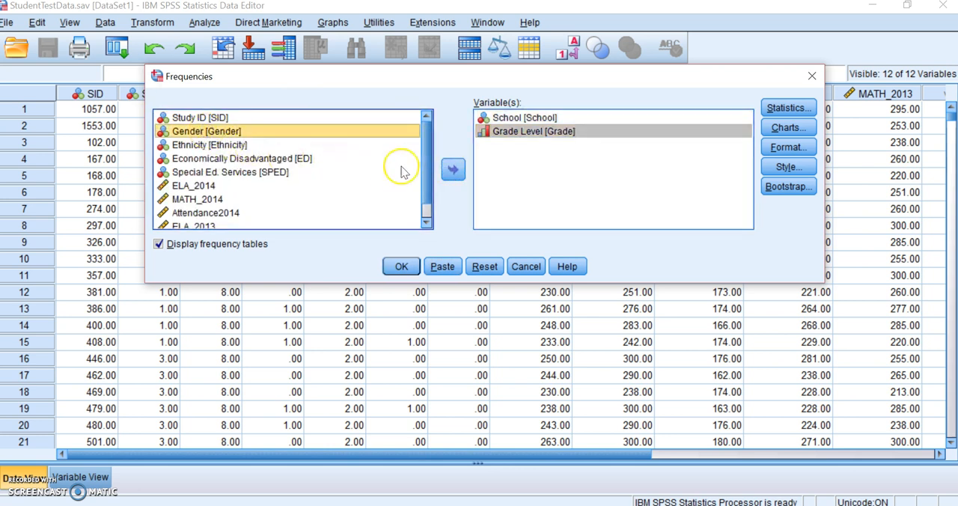
left_click(453, 172)
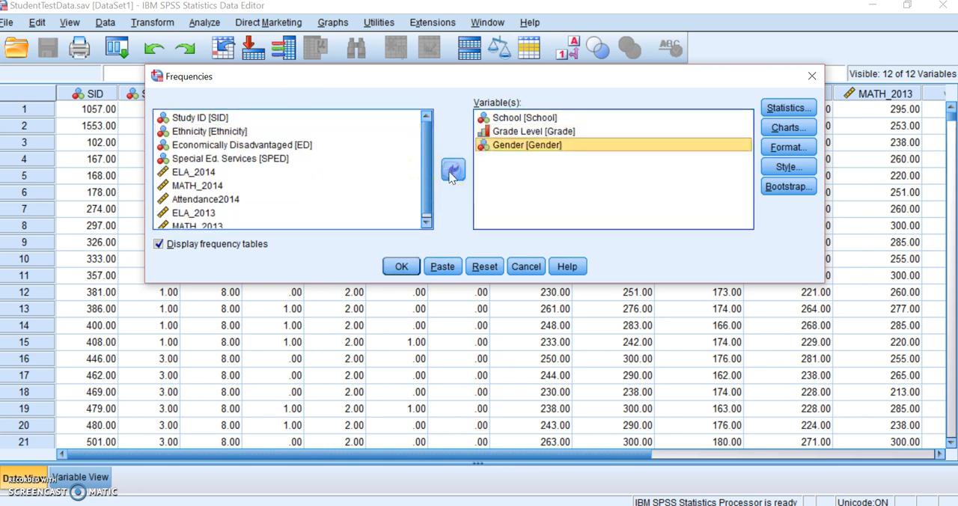
left_click(253, 147)
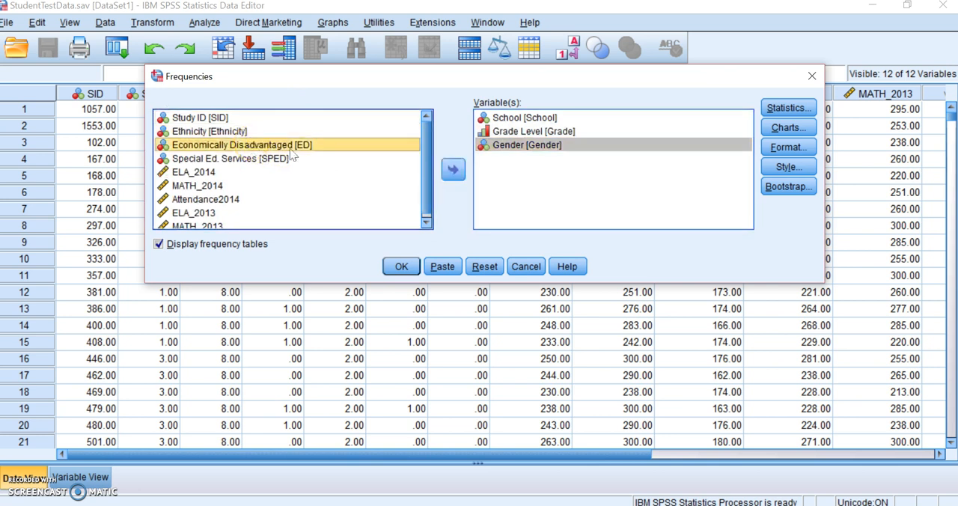
left_click(453, 170)
left_click(238, 144)
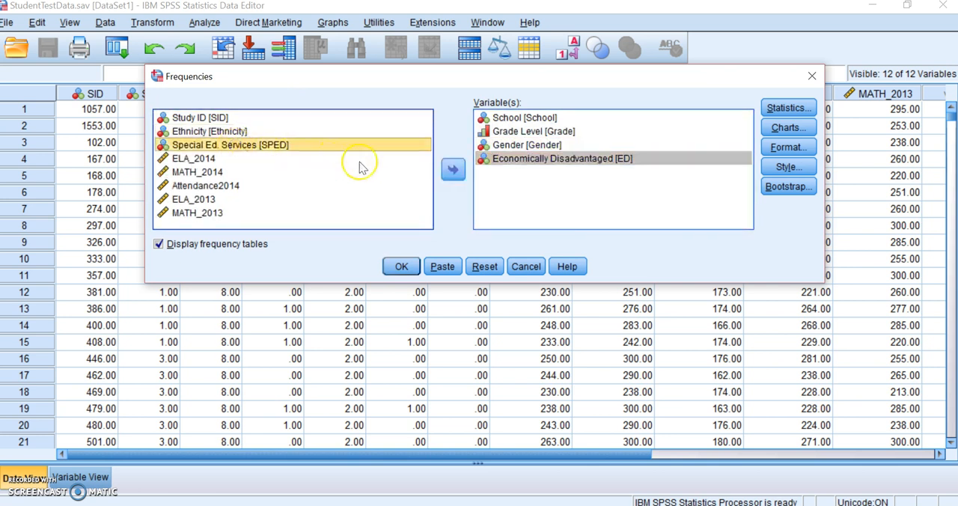
left_click(451, 171)
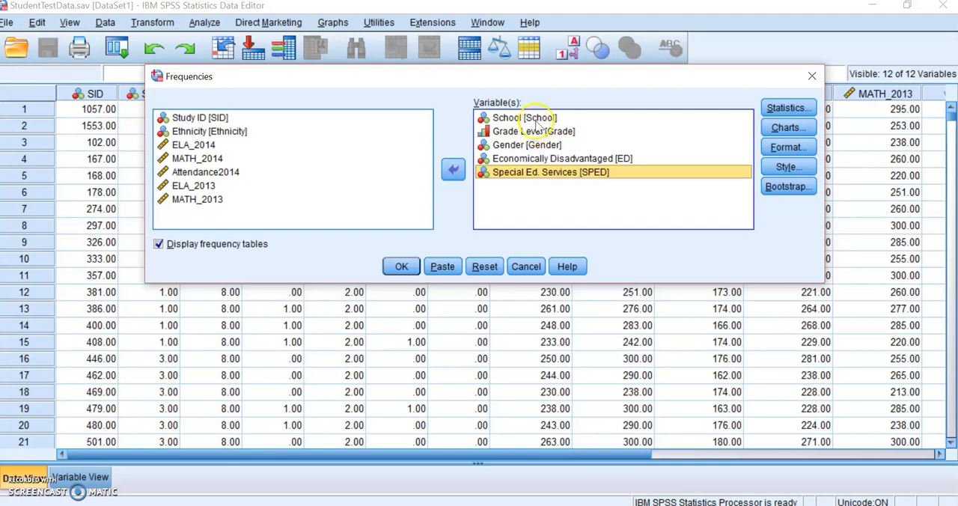
Include the mean, median, mode and standard deviation in the Frequencies statistics
left_click(791, 108)
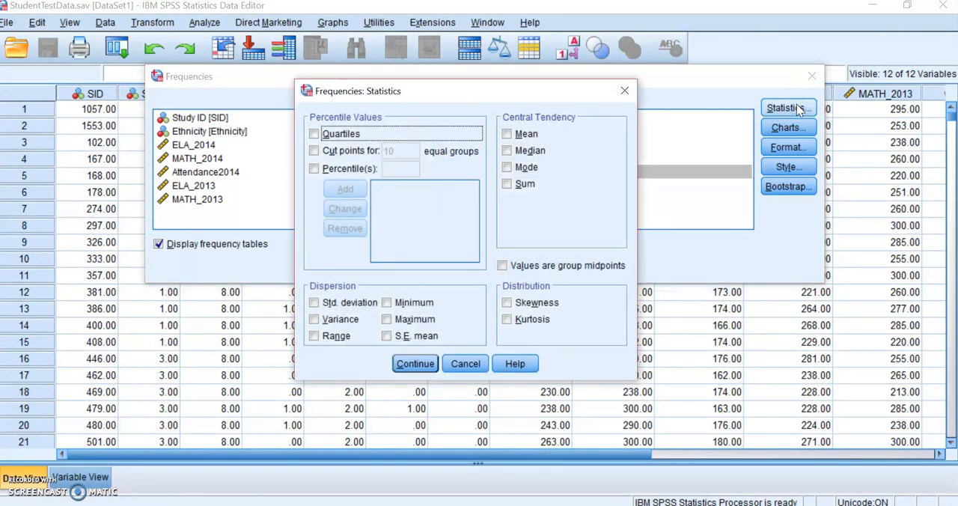
left_click(509, 134)
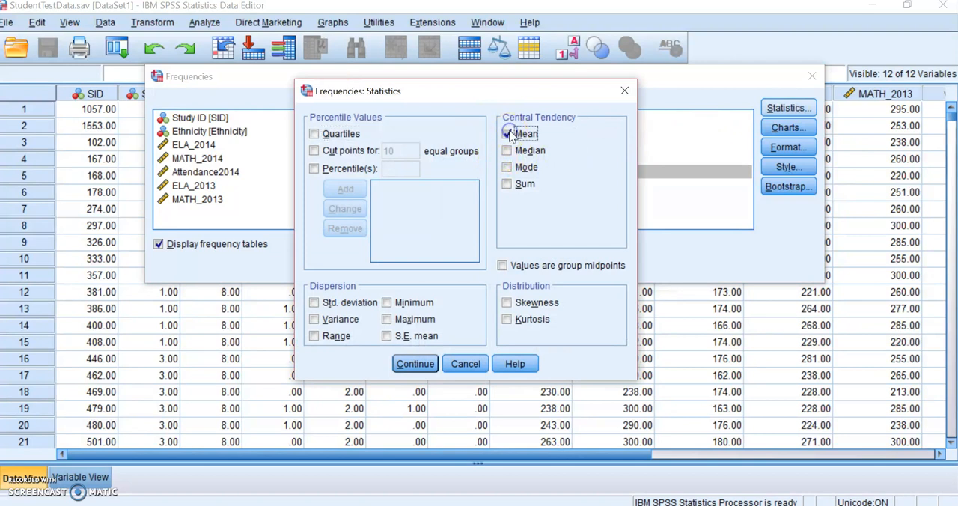
left_click(508, 151)
left_click(507, 168)
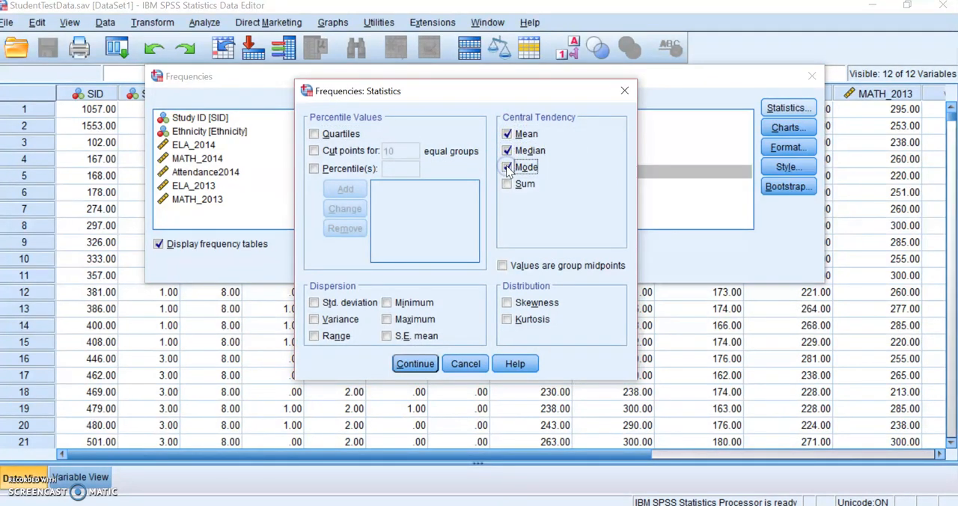
left_click(313, 303)
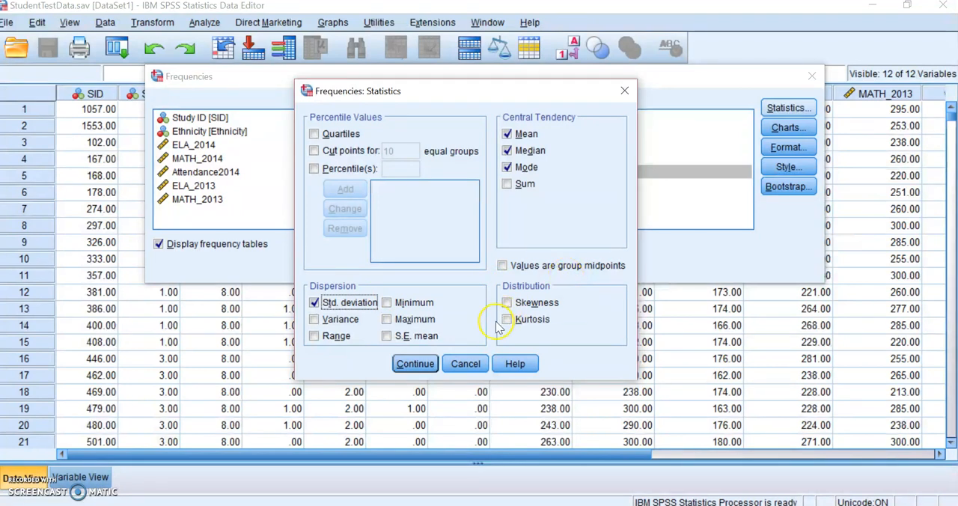
left_click(415, 364)
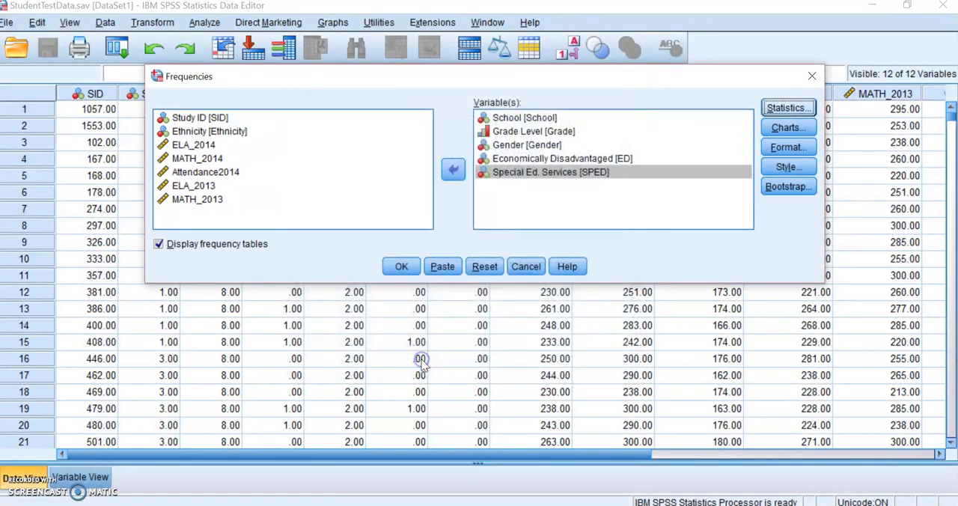
Set the Frequencies charts to histograms with the normal curve shown
left_click(775, 133)
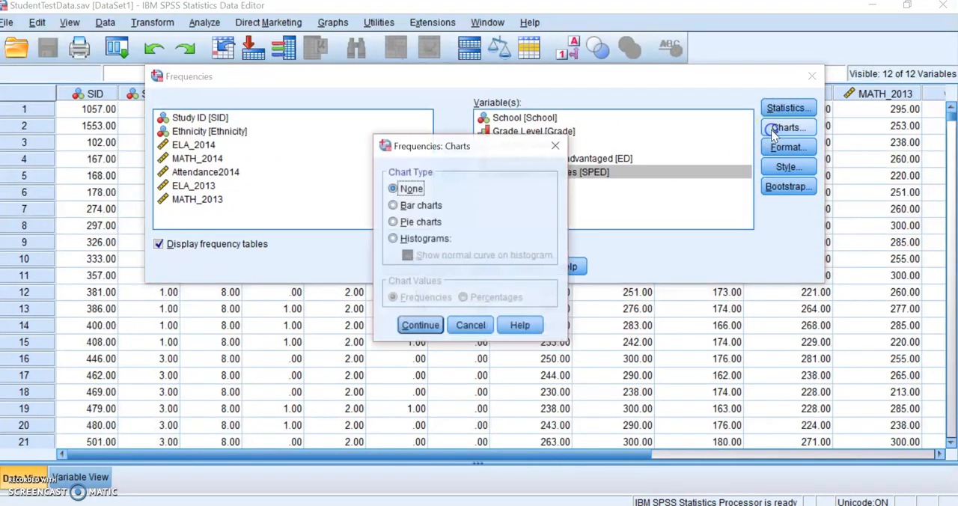
left_click(394, 239)
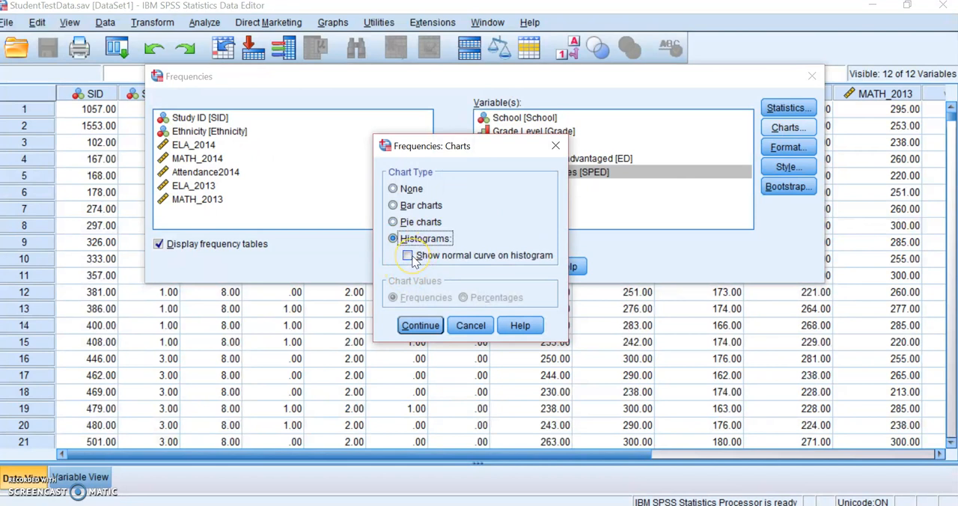
left_click(408, 256)
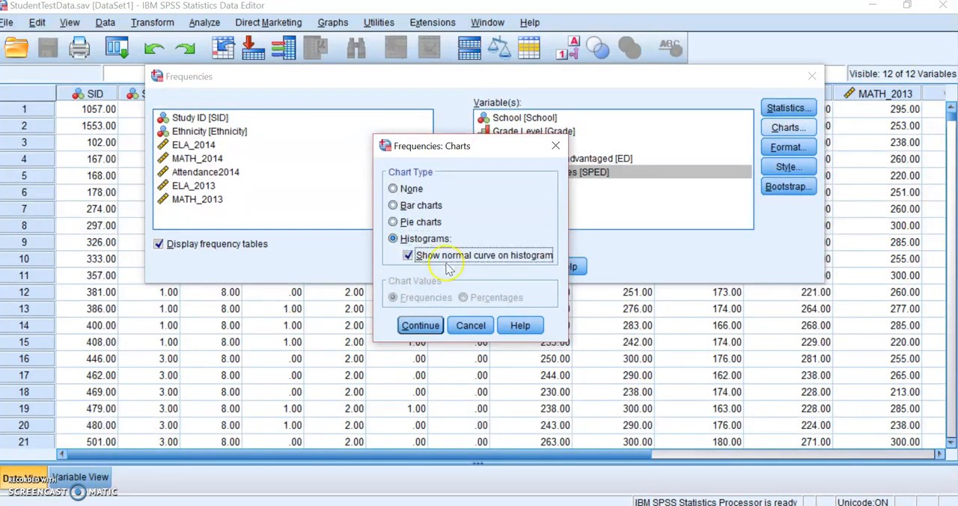
left_click(417, 326)
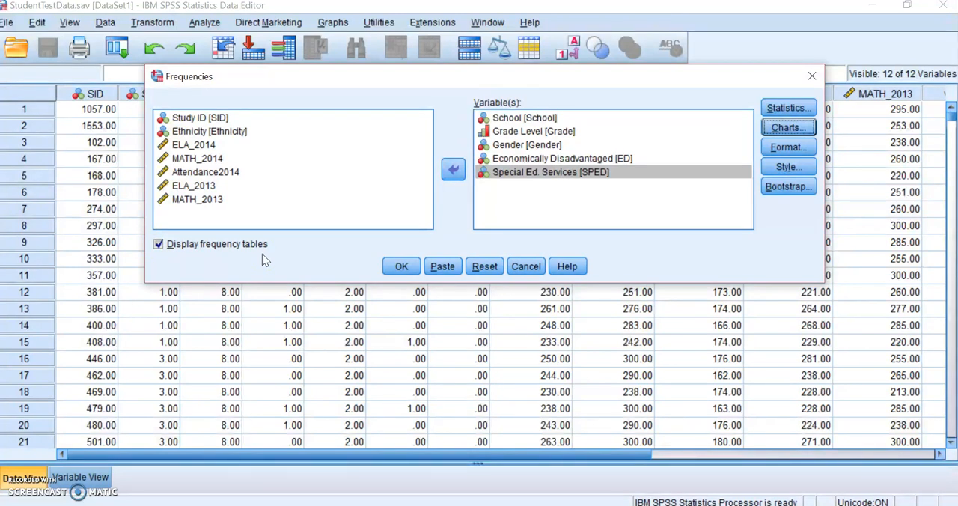
Run the Frequencies analysis and review the statistics and frequency tables for the five categorical variables
left_click(401, 267)
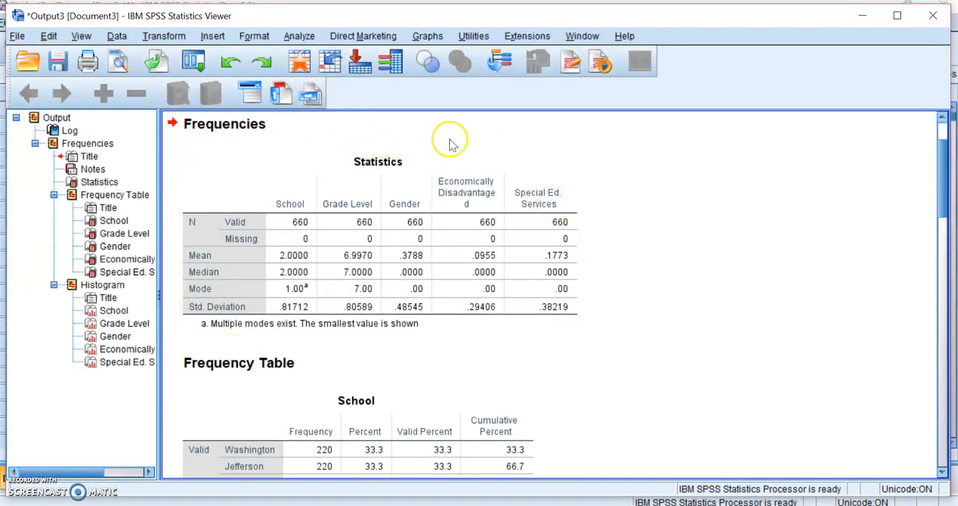
left_click(304, 200)
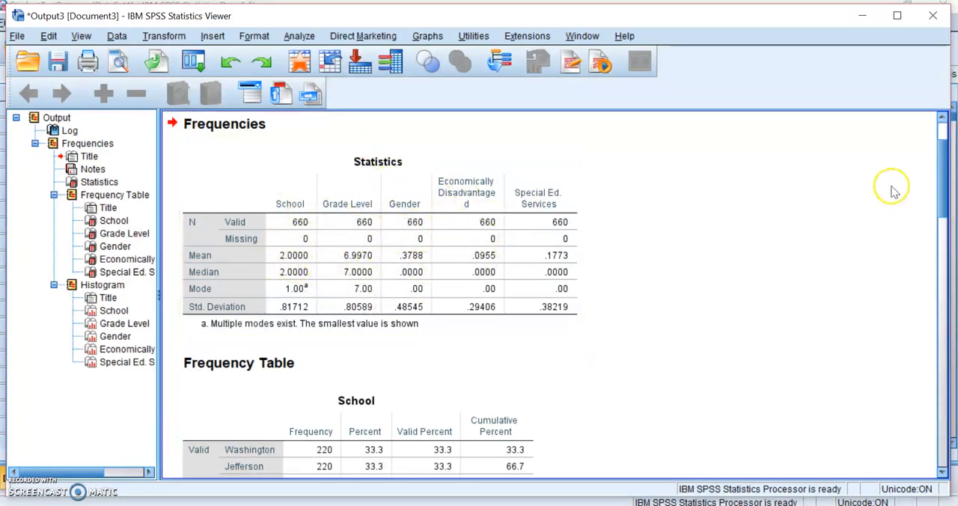
left_click_drag(941, 203, 916, 241)
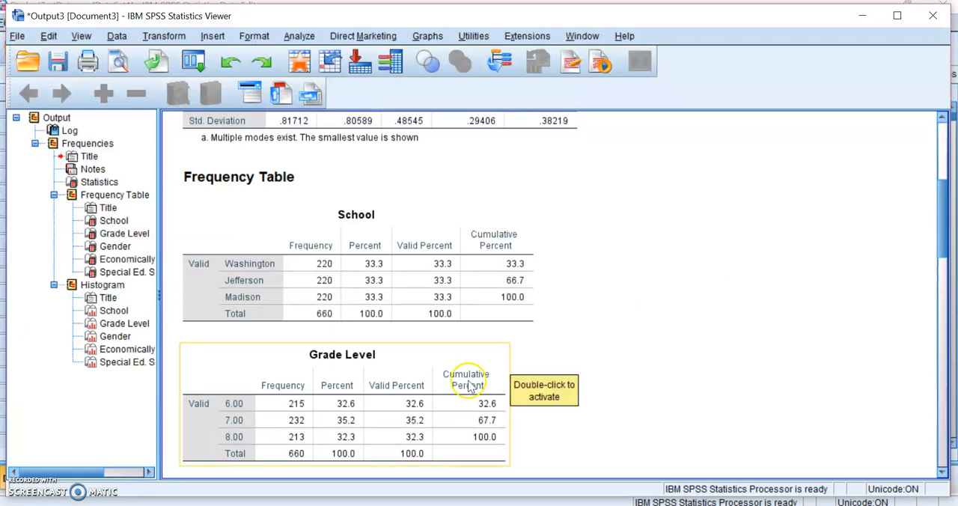
scroll(939, 247, "down", 5)
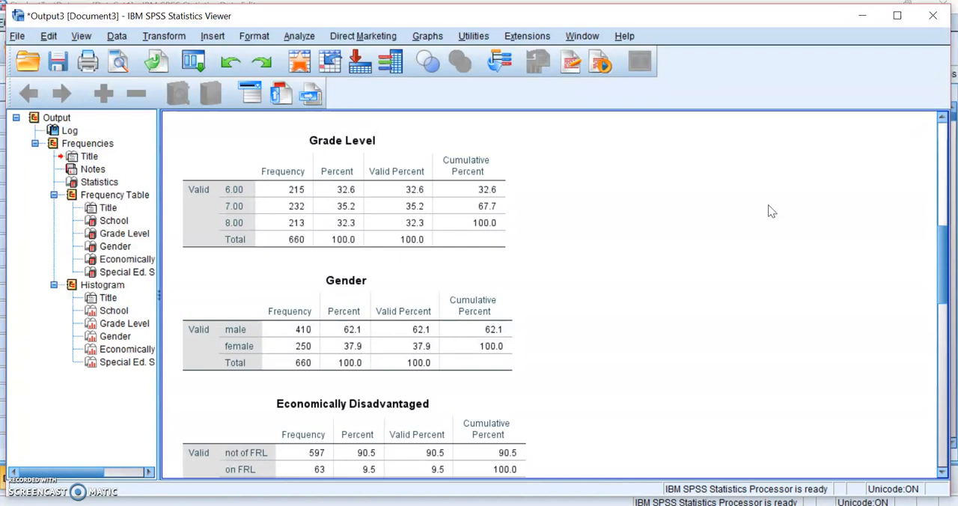
scroll(936, 267, "down", 3)
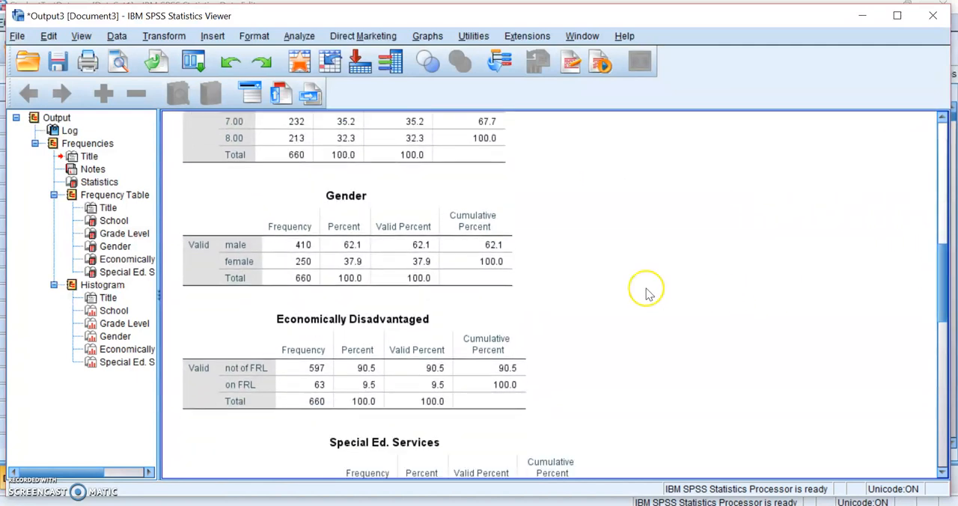
left_click(341, 264)
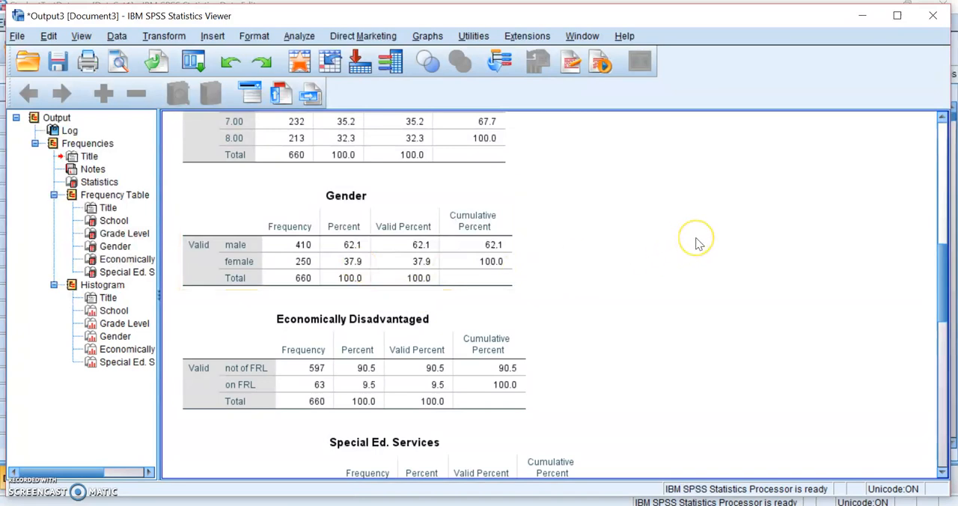
left_click_drag(936, 278, 942, 329)
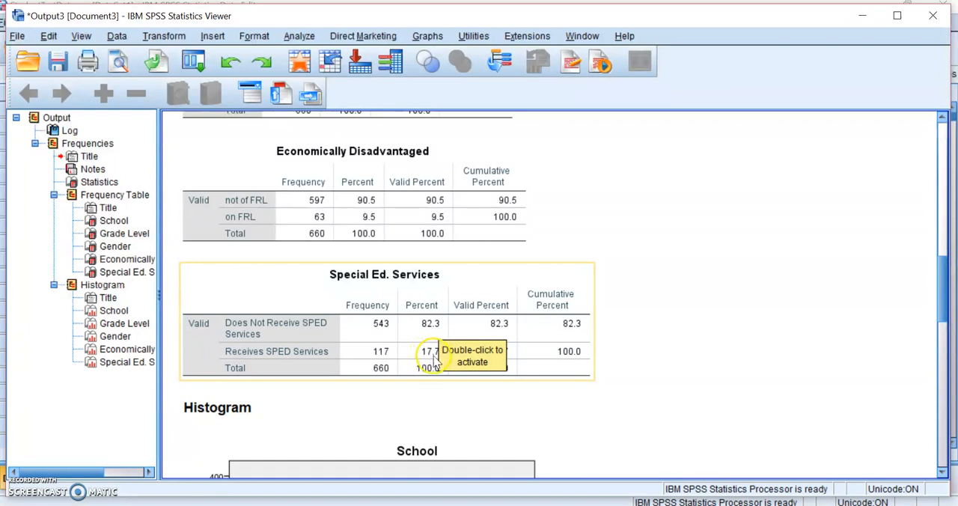
left_click_drag(941, 307, 941, 180)
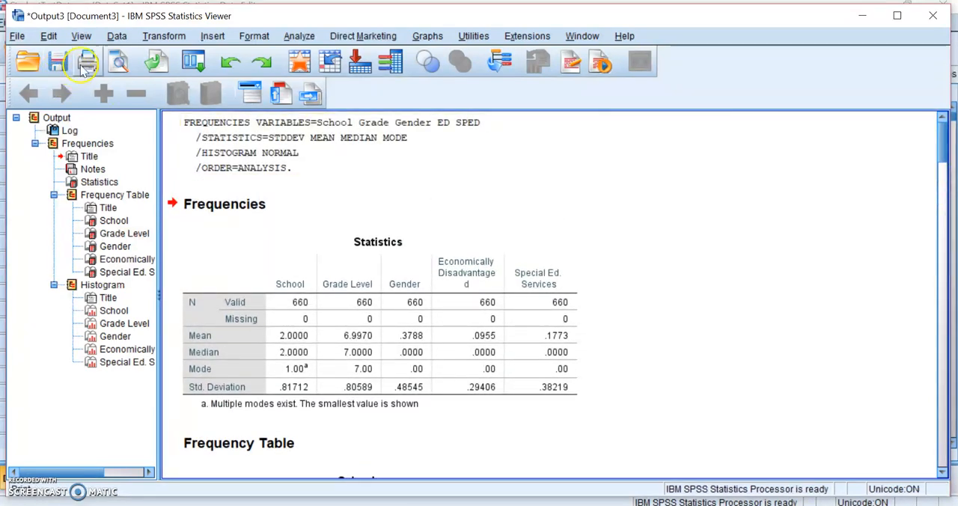
Reset the Frequencies analysis and set ELA_2014 as its only variable
left_click(297, 36)
mouse_move(338, 69)
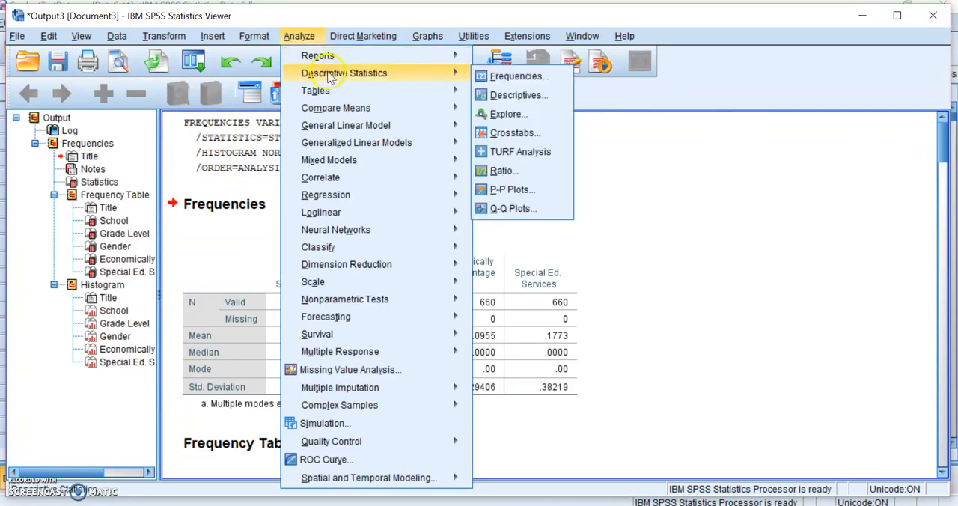
left_click(482, 75)
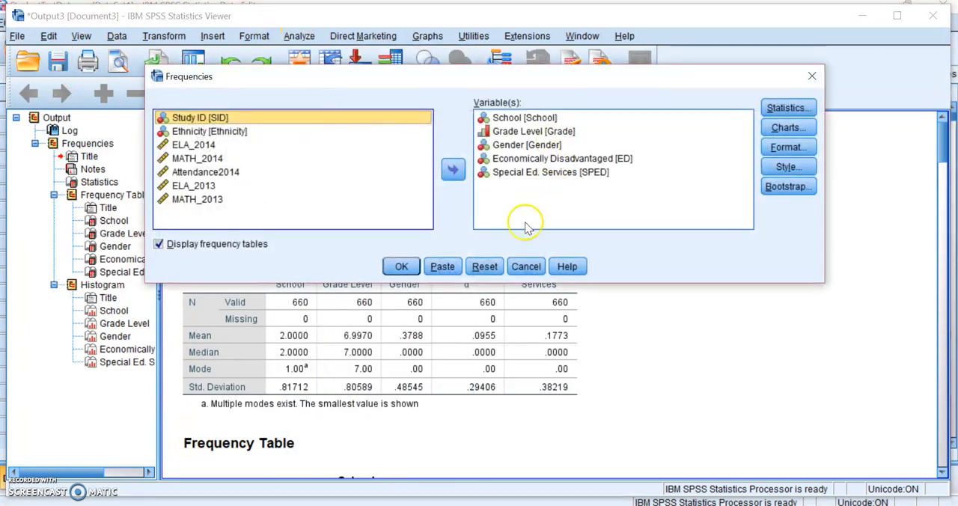
left_click(484, 267)
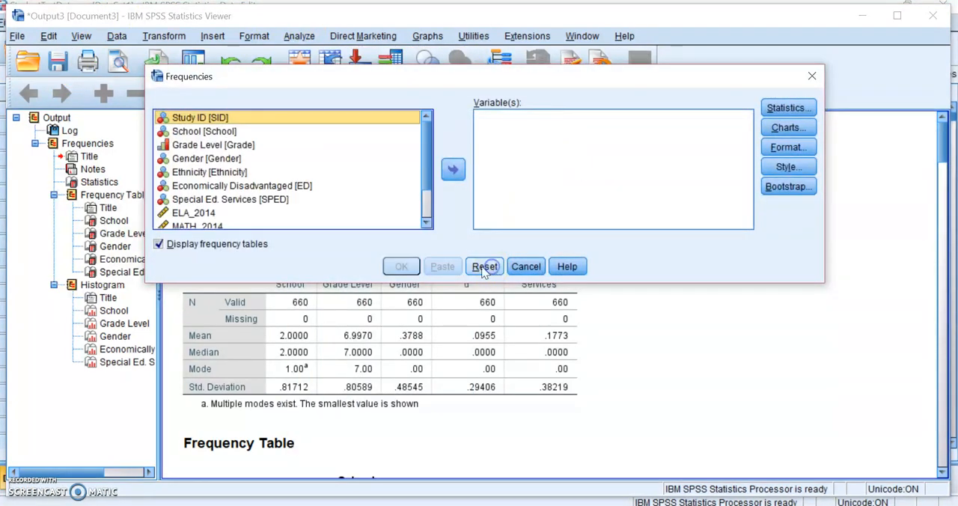
left_click(201, 212)
left_click(453, 170)
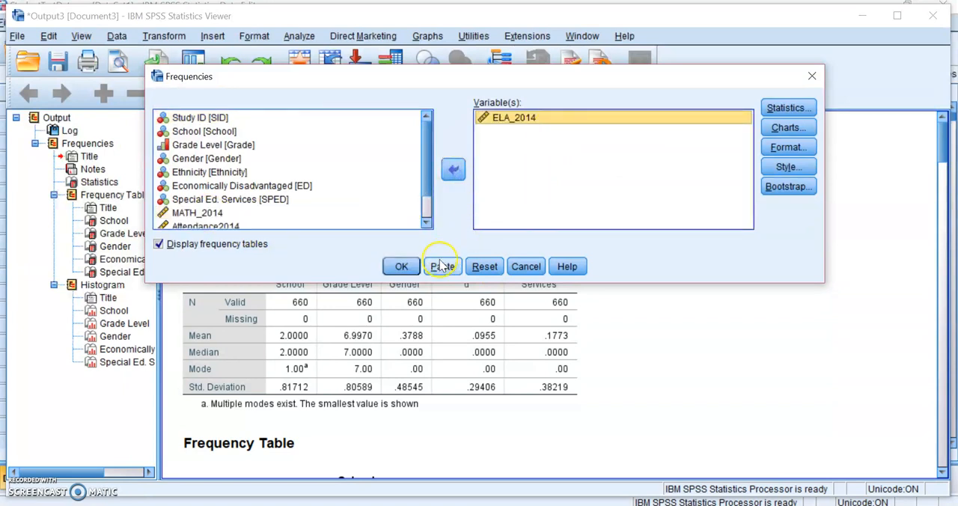
Include the mean, median, mode, standard deviation and skewness in the statistics for ELA_2014
left_click(788, 108)
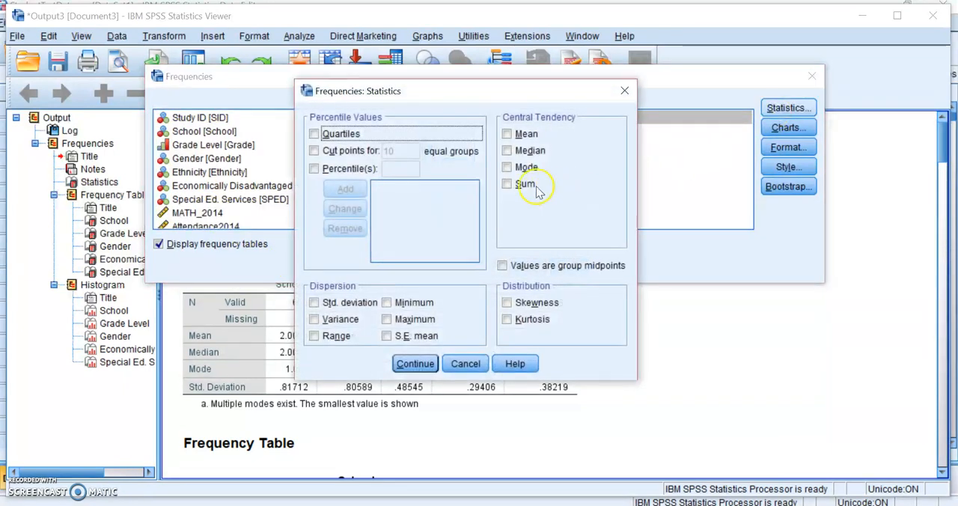
left_click(507, 134)
left_click(507, 151)
left_click(507, 167)
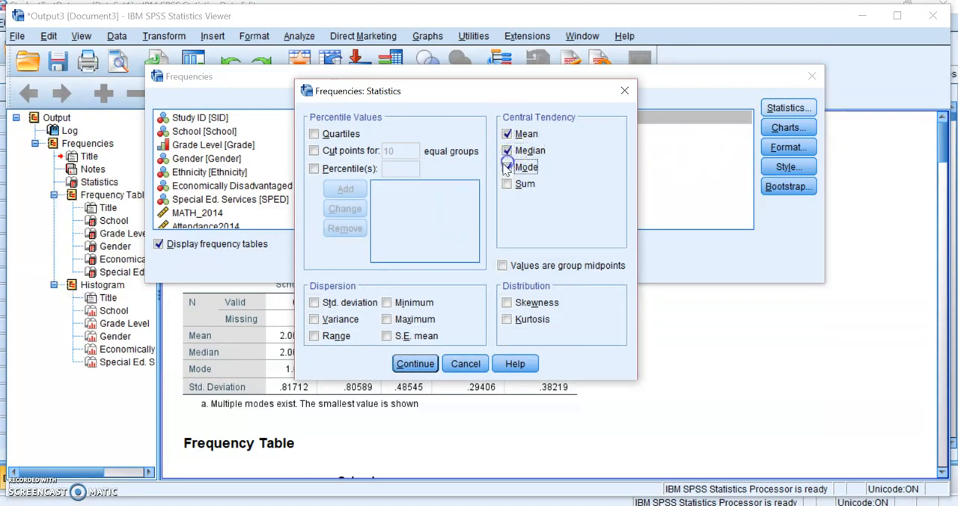
left_click(314, 302)
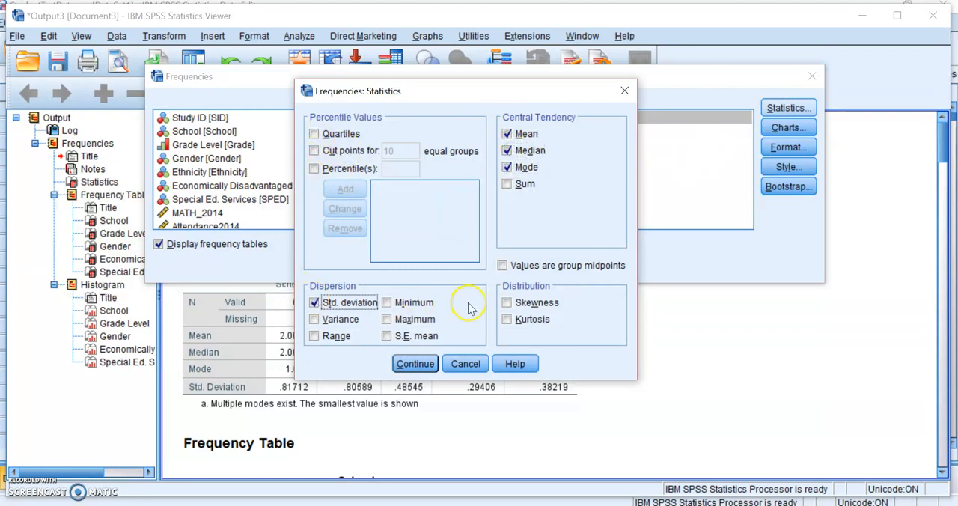
left_click(507, 303)
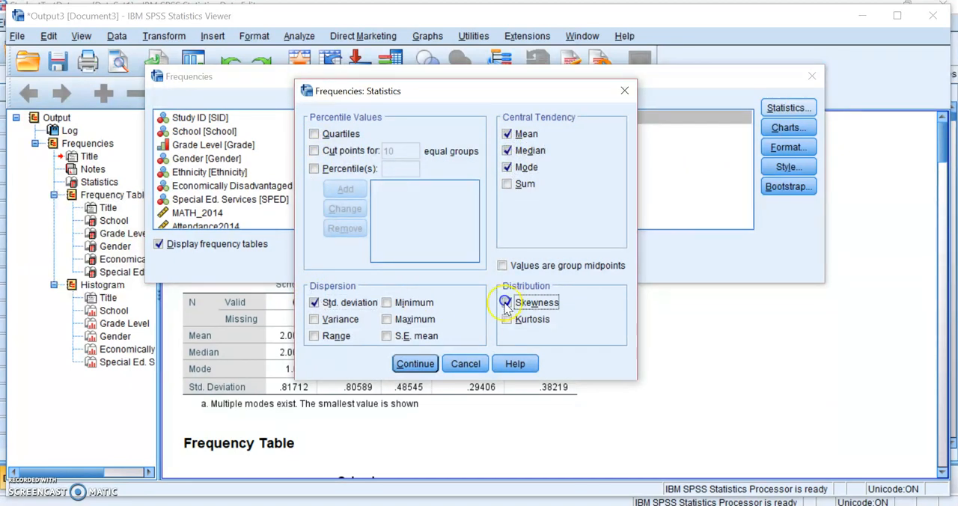
left_click(408, 369)
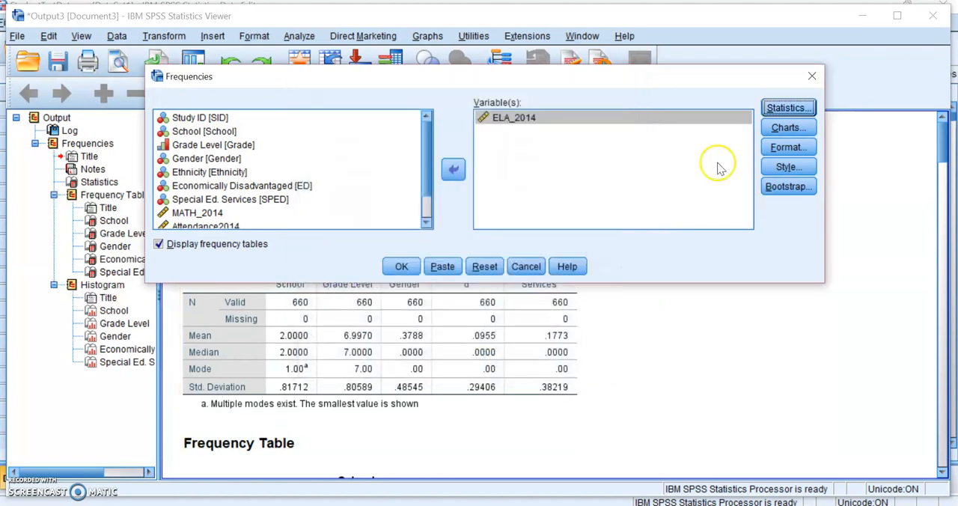
Request a histogram with the normal curve for ELA_2014 and run the Frequencies analysis
left_click(788, 127)
left_click(394, 238)
left_click(408, 255)
left_click(432, 327)
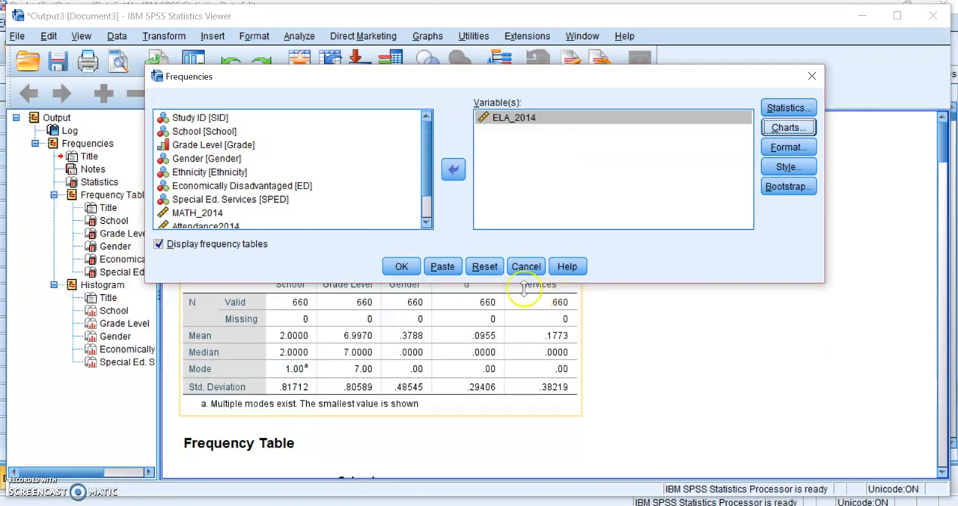
left_click(401, 264)
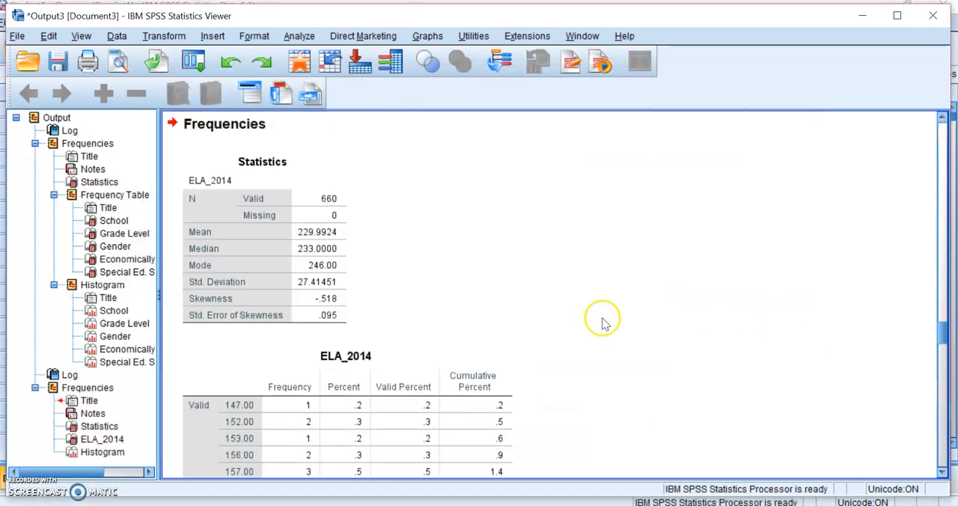
Examine the ELA_2014 output, comparing the skewness in the statistics table with the frequency table and the histogram
left_click_drag(941, 331, 940, 338)
left_click(338, 241)
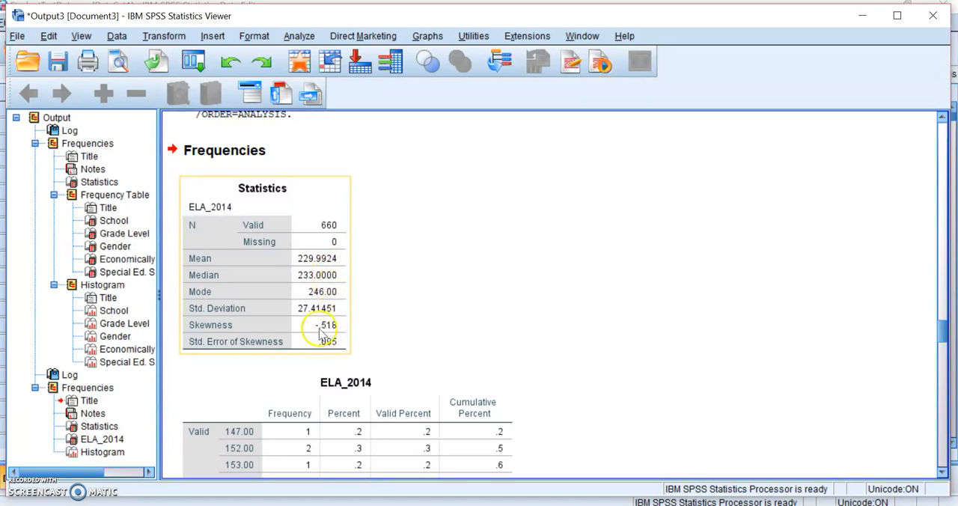
left_click(637, 320)
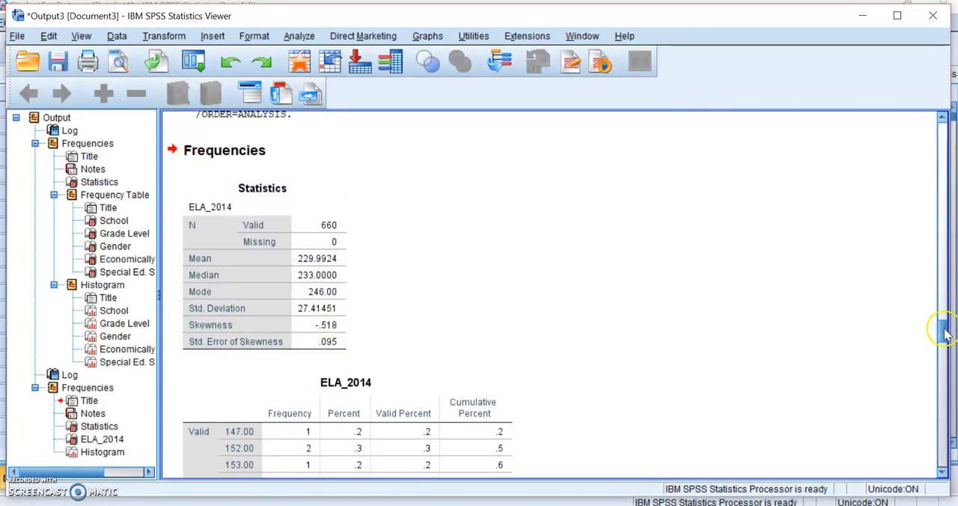
left_click_drag(944, 335, 913, 438)
left_click(294, 376)
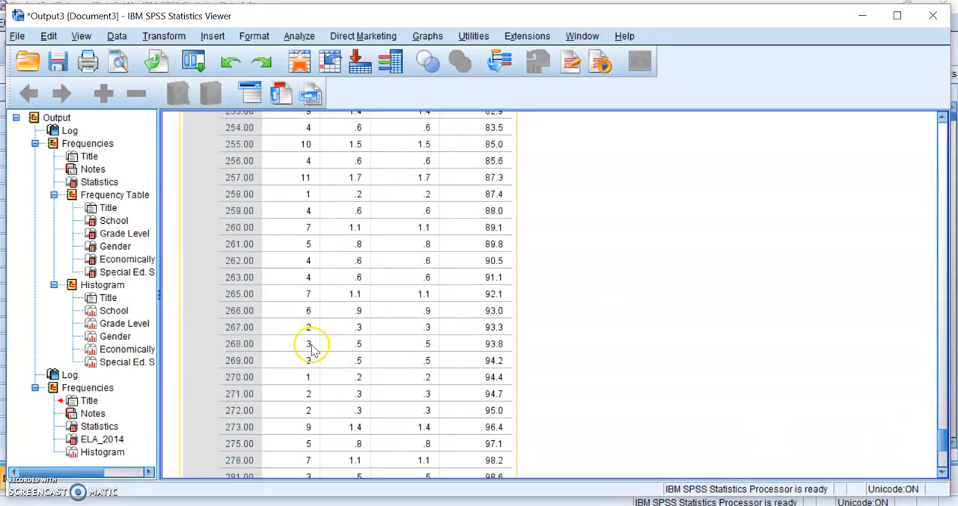
left_click(715, 380)
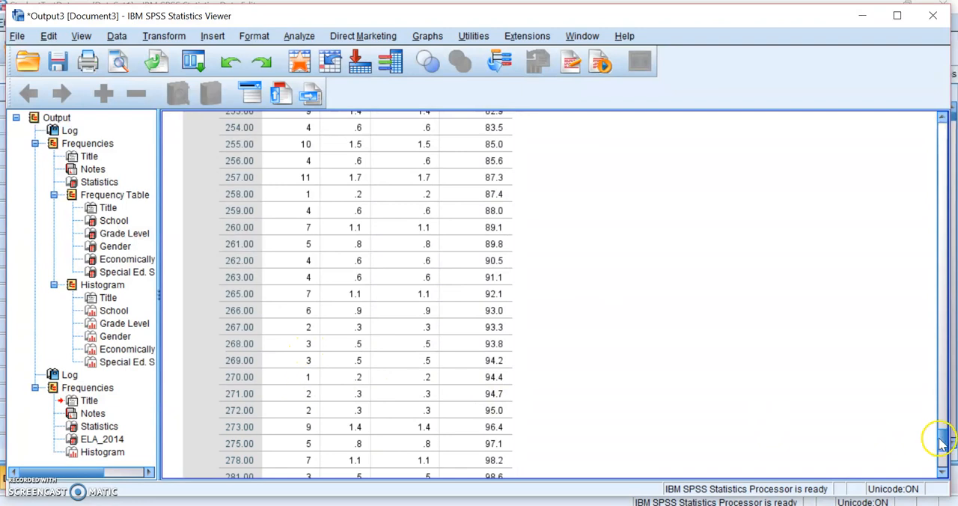
left_click_drag(940, 443, 911, 331)
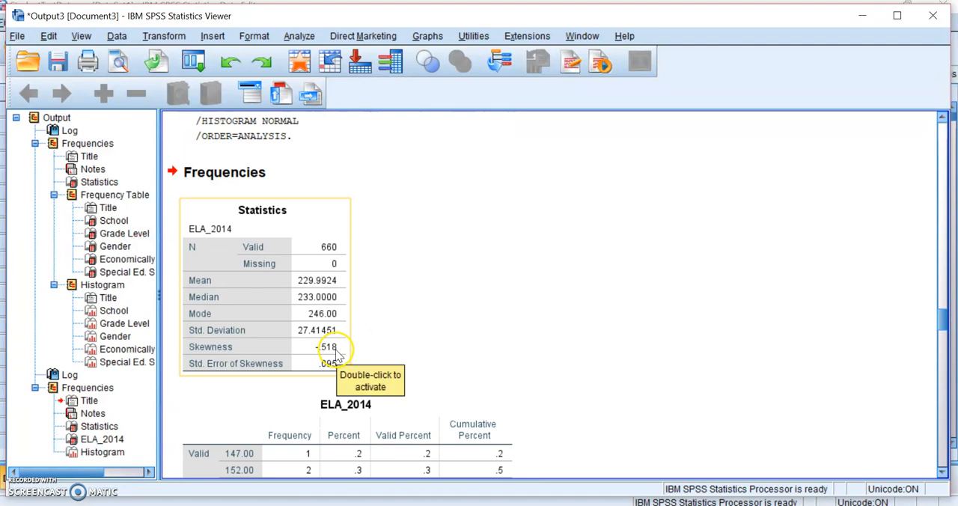
left_click_drag(935, 325, 933, 462)
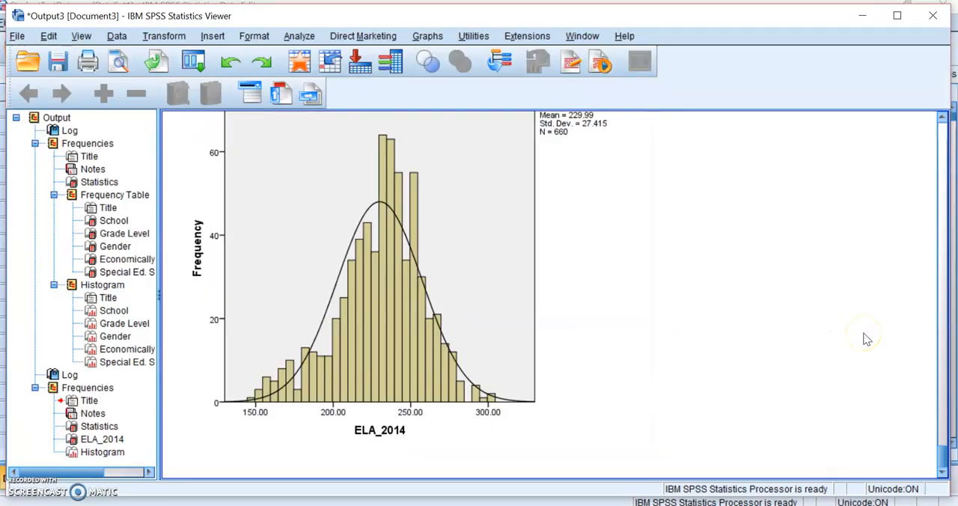
Return to the StudentTestData data set and set up an Explore analysis with Economically Disadvantaged and MATH_2014 as dependent variables
left_click(954, 382)
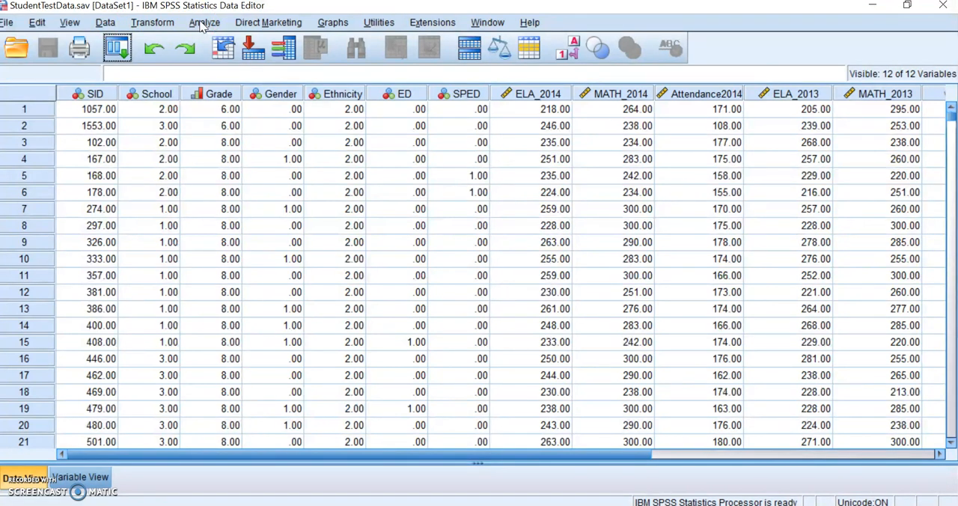
left_click(203, 23)
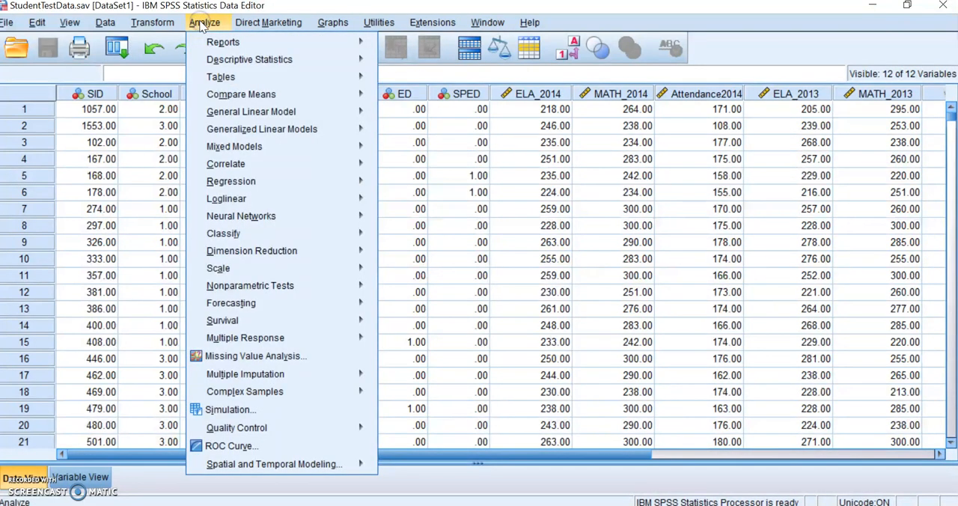
mouse_move(233, 60)
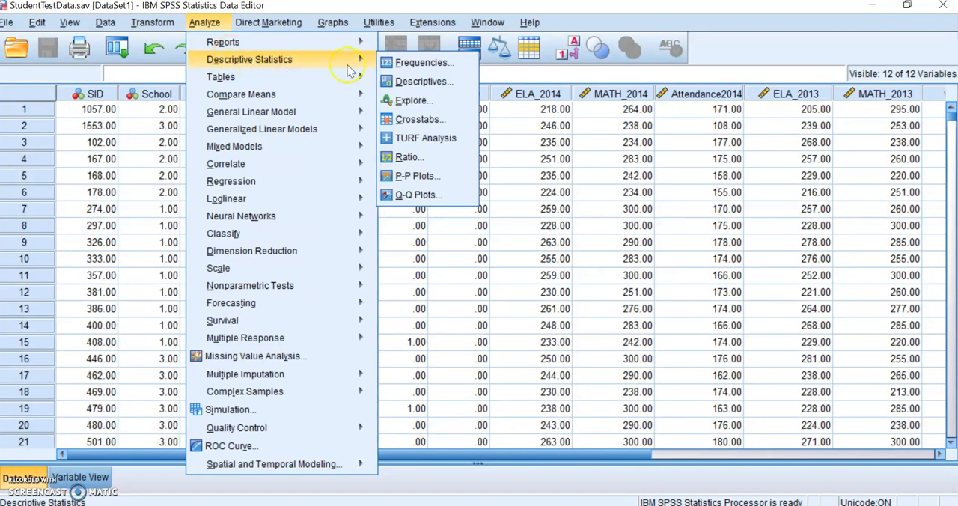
left_click(414, 102)
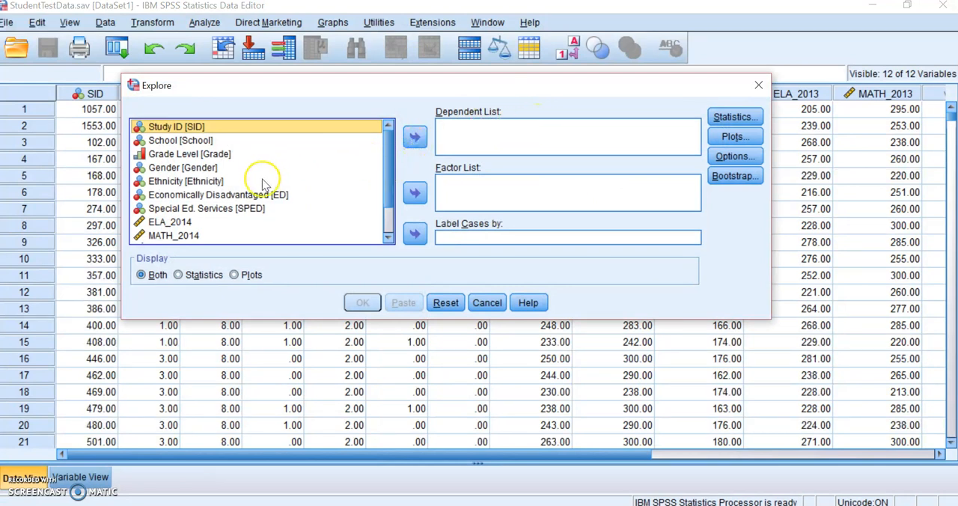
left_click(199, 194)
left_click(414, 137)
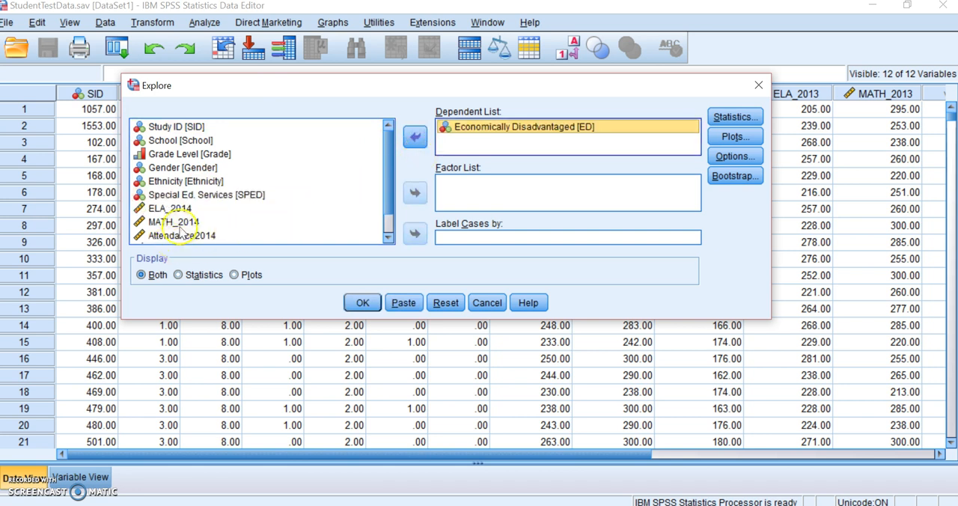
left_click(176, 222)
left_click(415, 137)
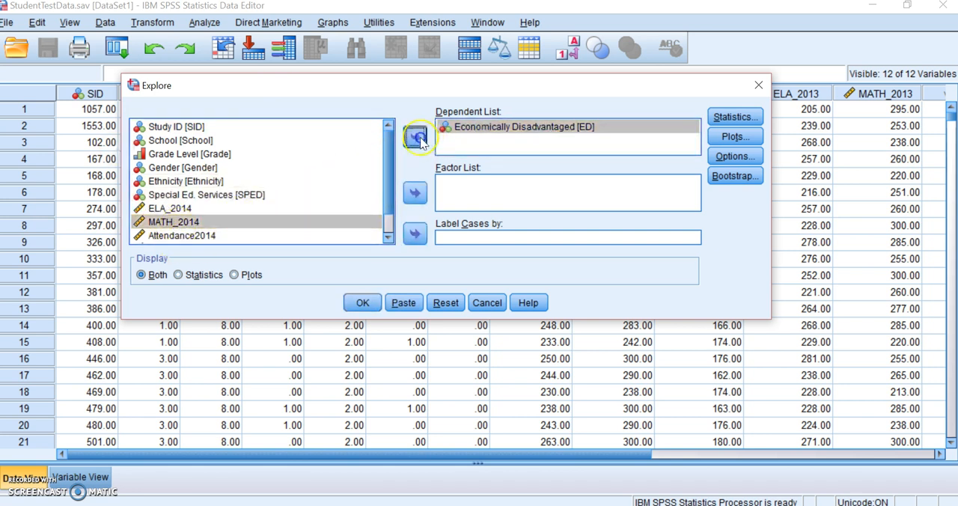
Keep descriptives with a 95% confidence interval for the Explore analysis and replace the stem-and-leaf plot with a histogram
left_click(735, 118)
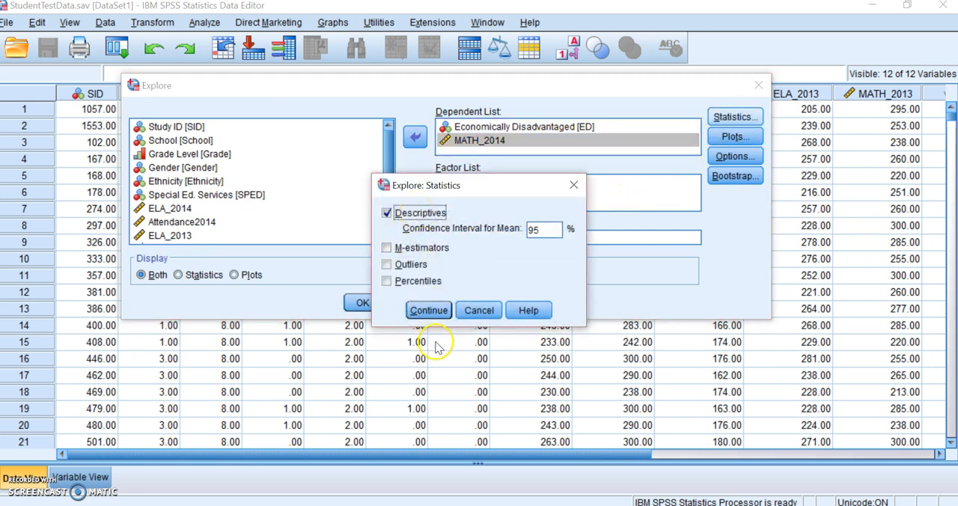
left_click(429, 311)
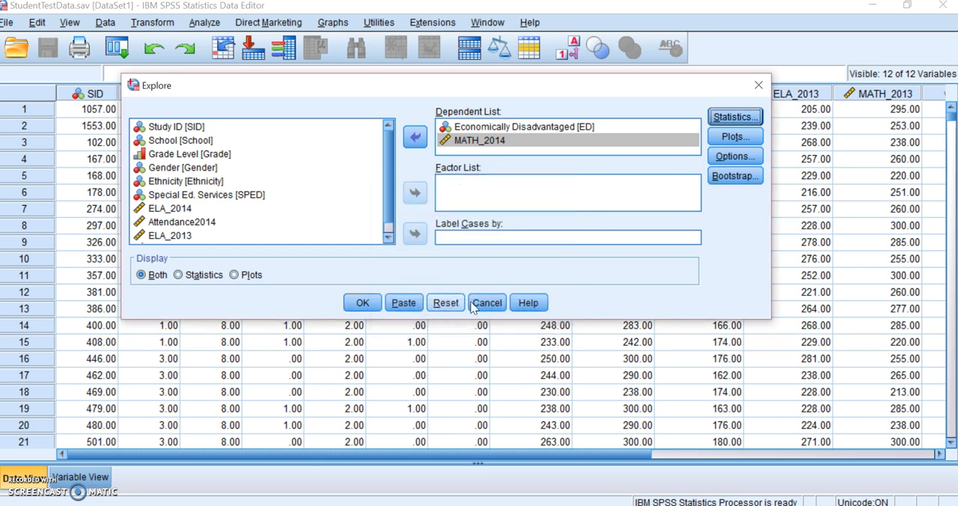
left_click(737, 139)
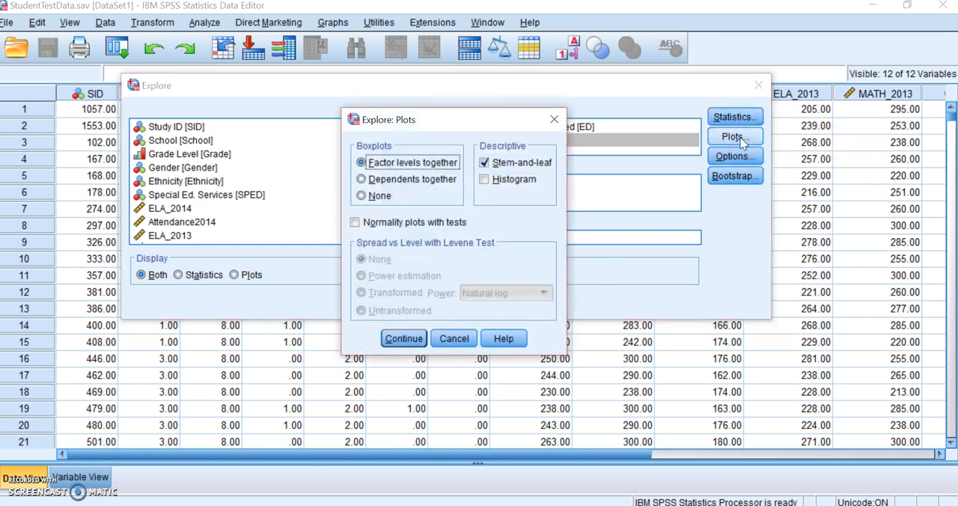
left_click(484, 163)
left_click(490, 180)
left_click(404, 339)
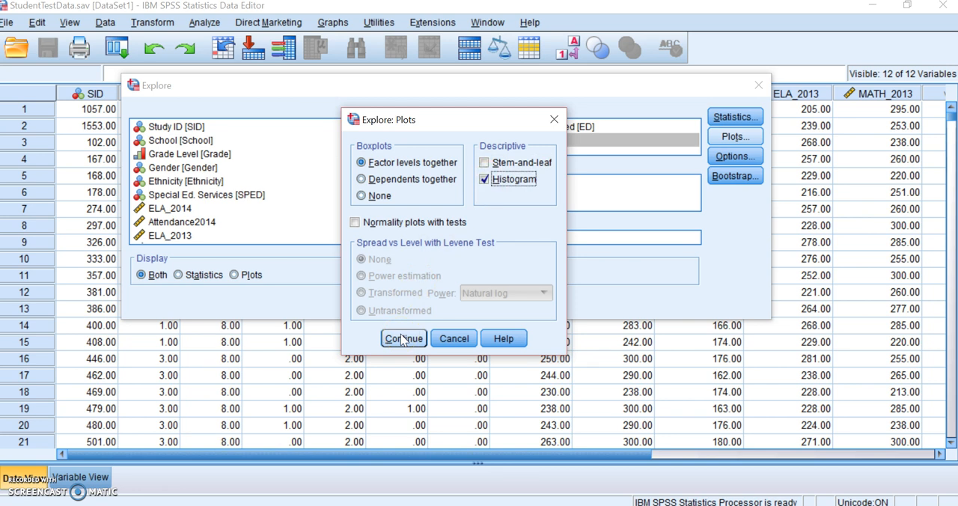
Keep missing values excluded listwise and run the Explore analysis for Economically Disadvantaged and MATH_2014
left_click(725, 159)
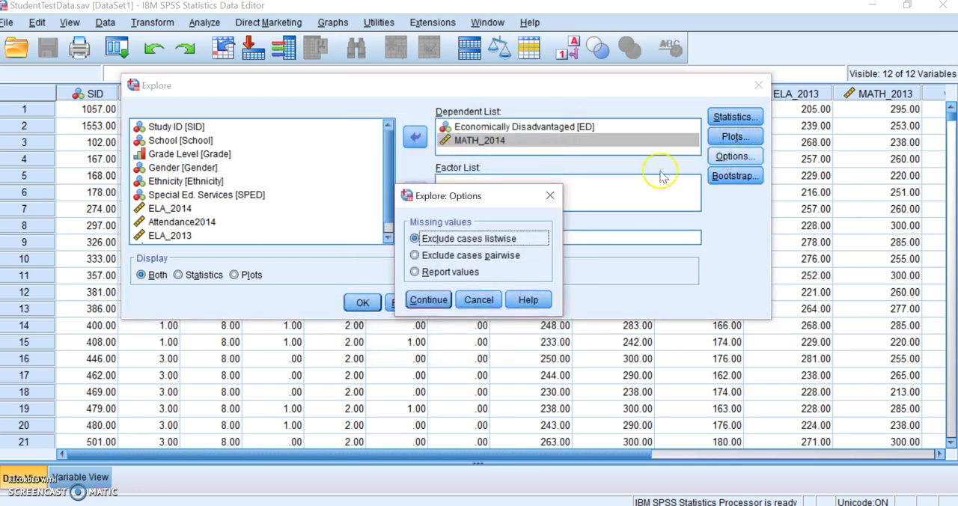
left_click(549, 195)
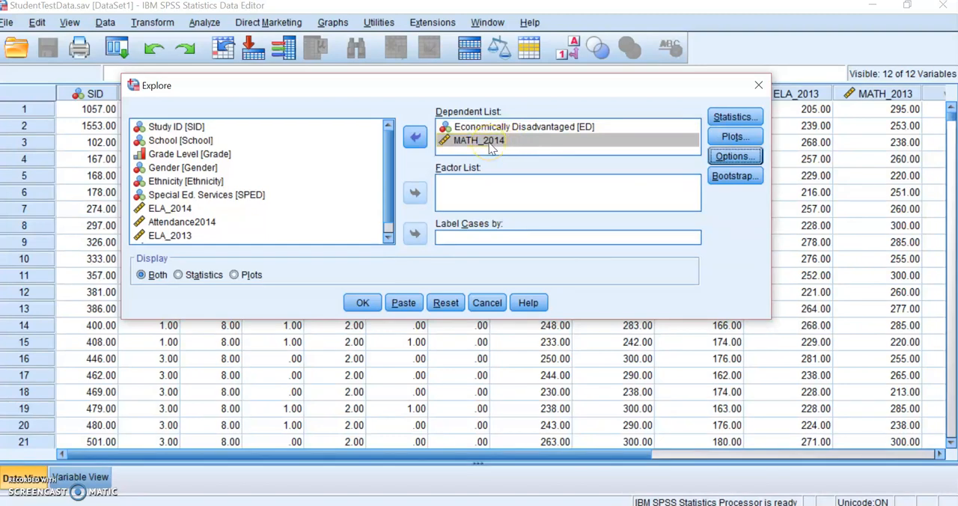
left_click(362, 303)
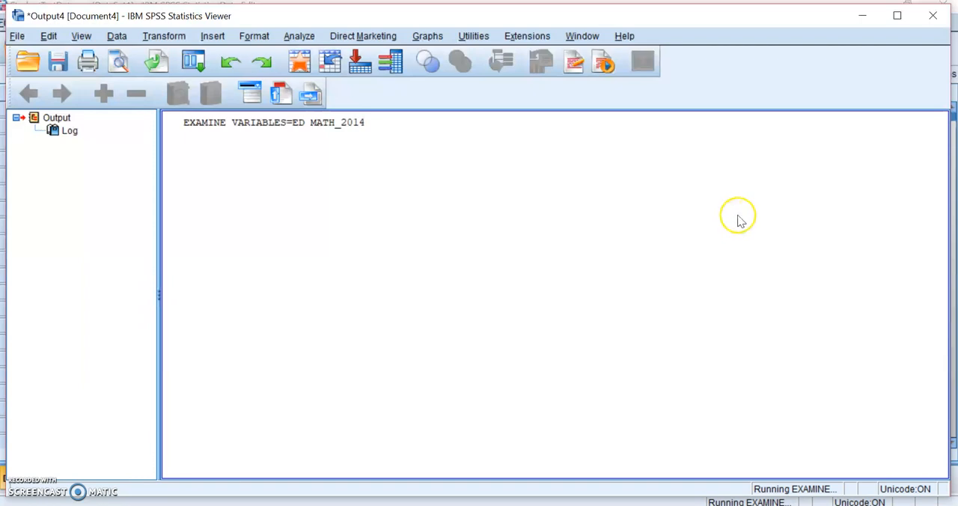
Examine the Explore output, reading the Case Processing Summary and the Descriptives table for Economically Disadvantaged and MATH_2014
left_click(475, 240)
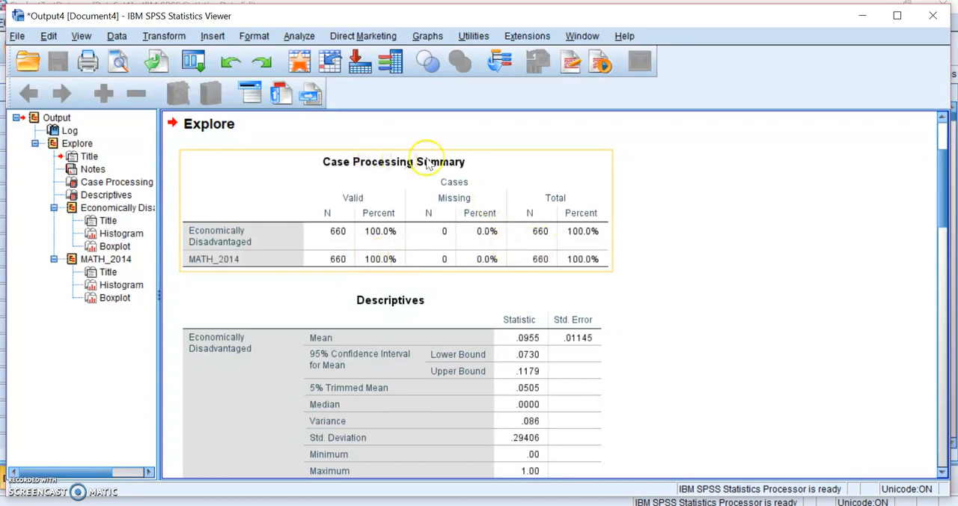
left_click(866, 202)
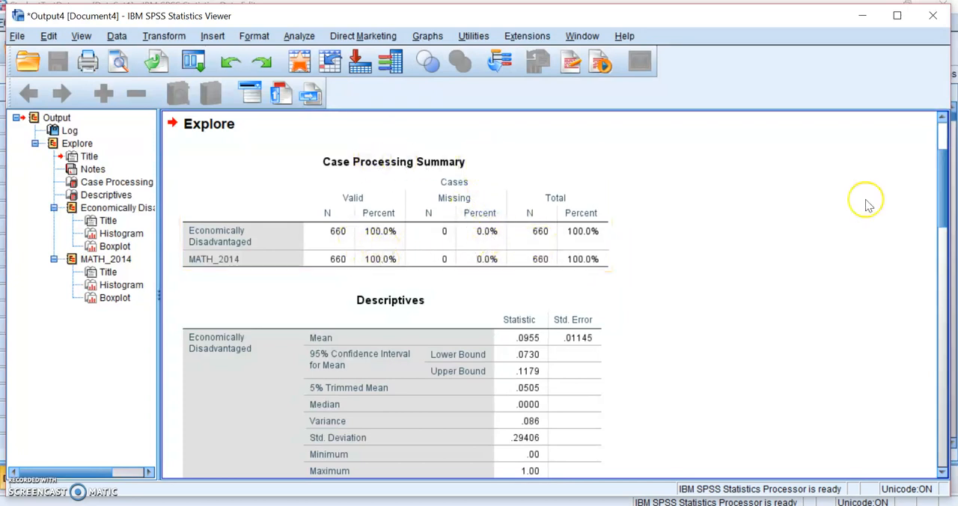
left_click_drag(948, 191, 930, 233)
left_click(413, 247)
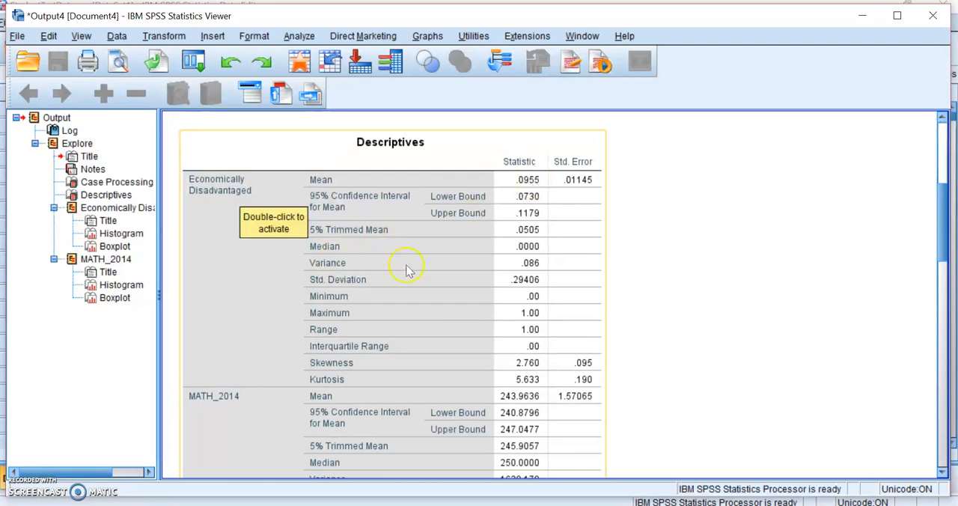
left_click_drag(943, 234, 946, 278)
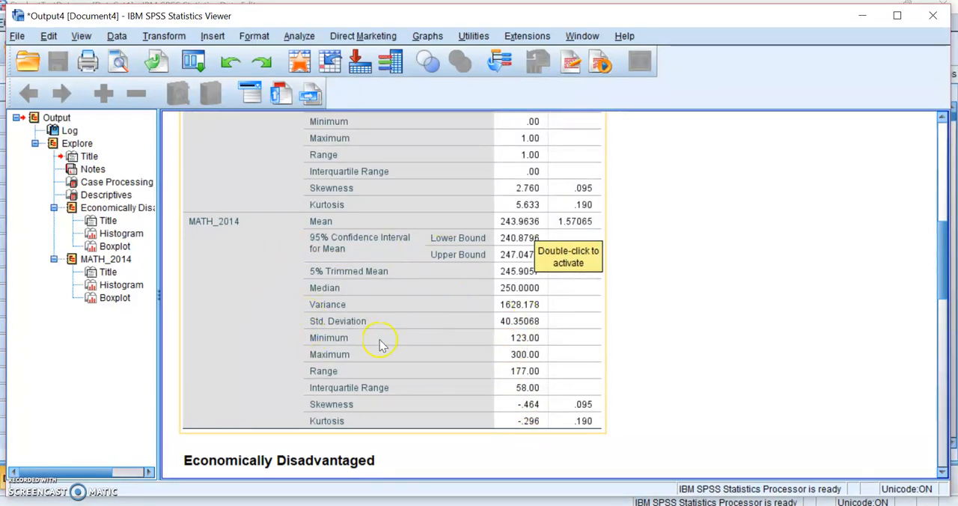
left_click_drag(941, 283, 941, 146)
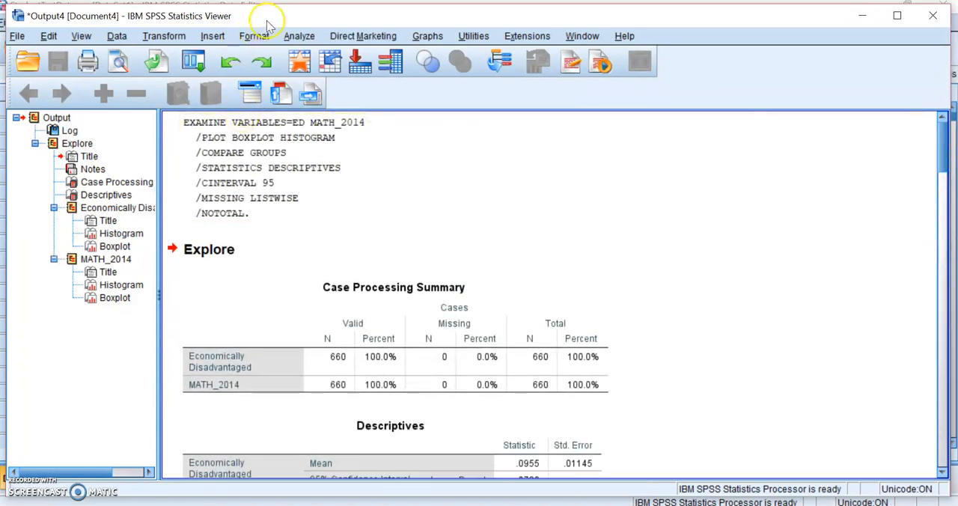
left_click(298, 36)
mouse_move(346, 74)
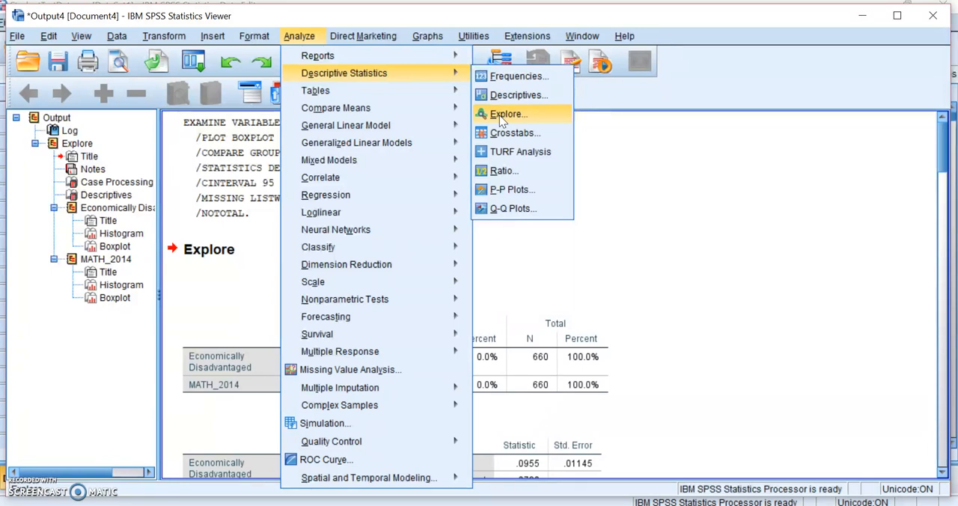
mouse_move(375, 316)
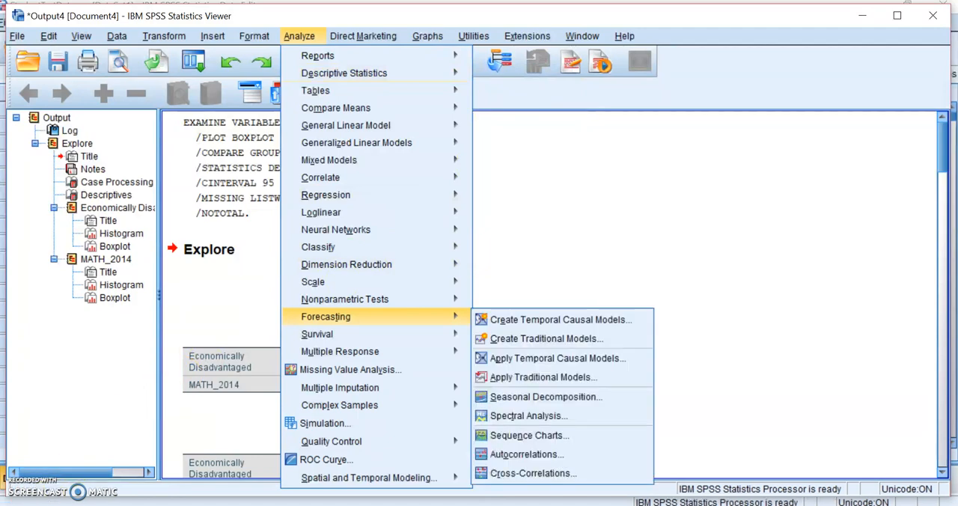